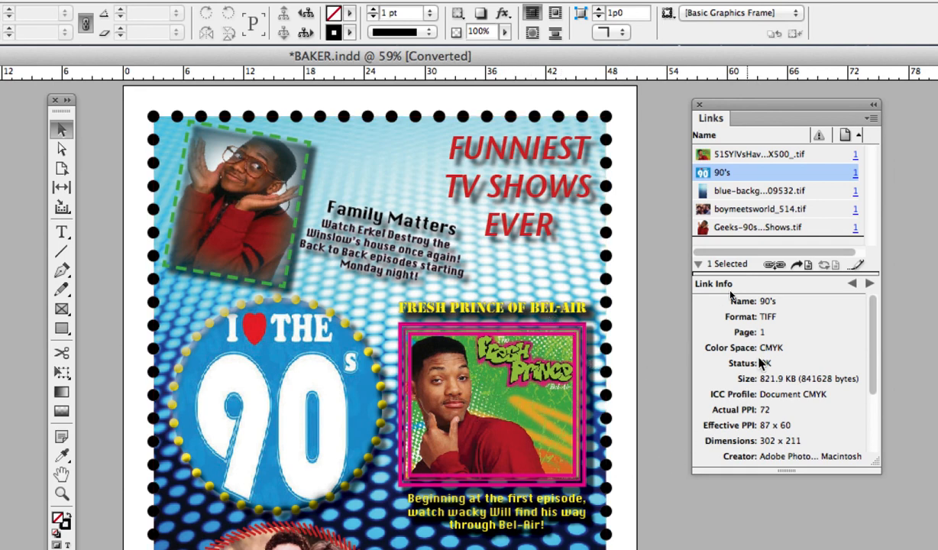
Collapse the link details so that only the list of linked images shows.
click(697, 264)
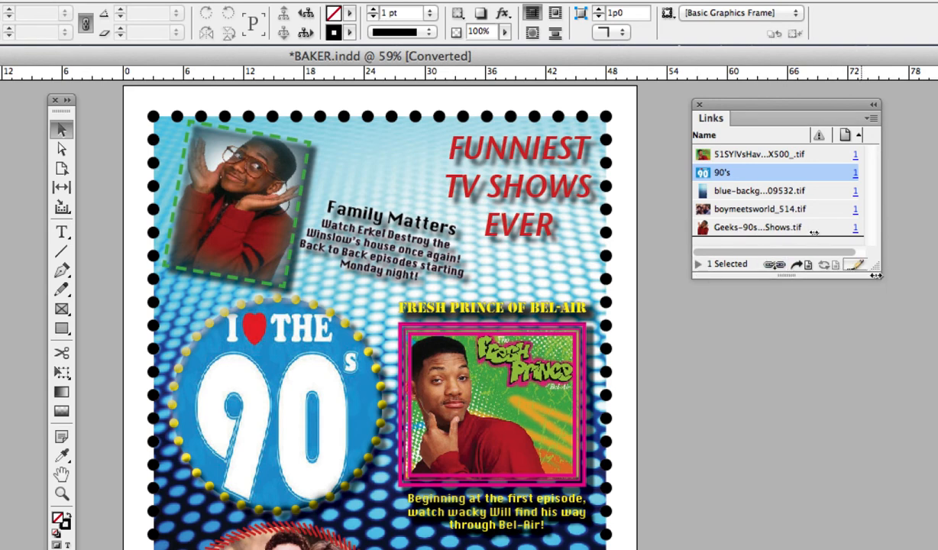
mouse_move(876, 275)
mouse_down()
mouse_move(878, 418)
mouse_move(871, 273)
mouse_up()
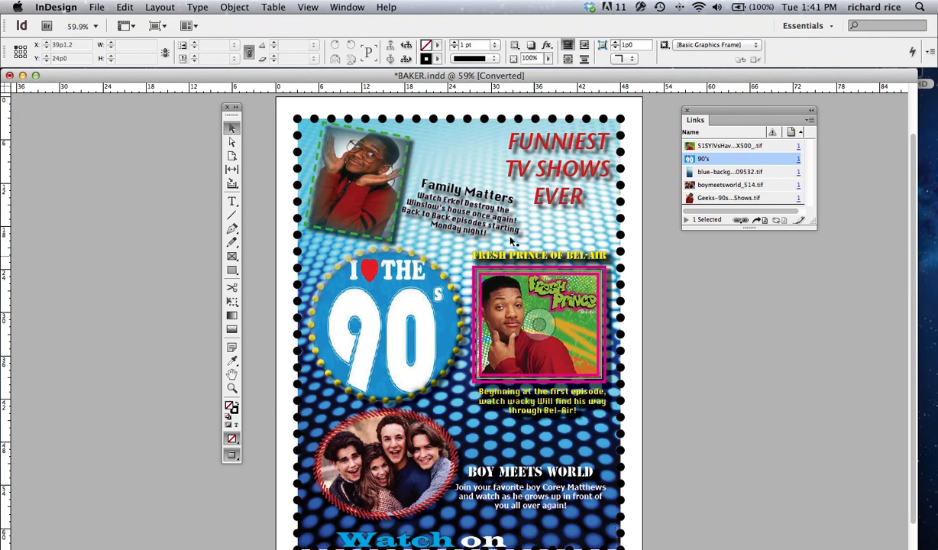
Place Dune.tif from the *PSD Samples folder inside *FSU class onto the poster at full size, beside the headline.
click(96, 8)
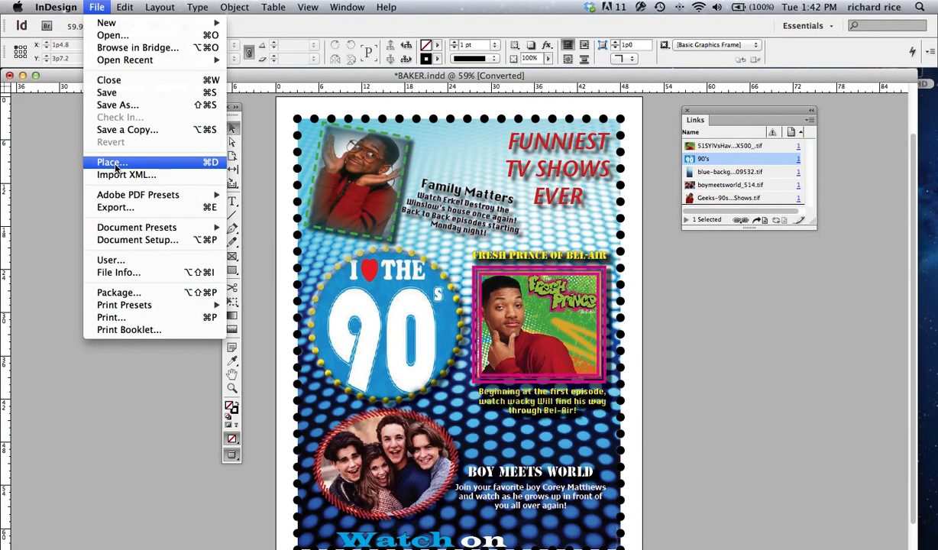
click(756, 383)
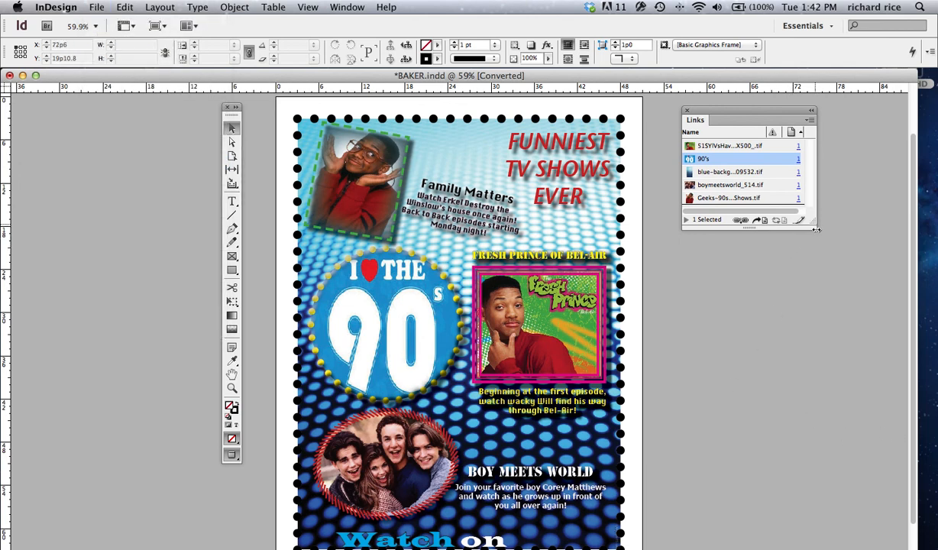
click(94, 8)
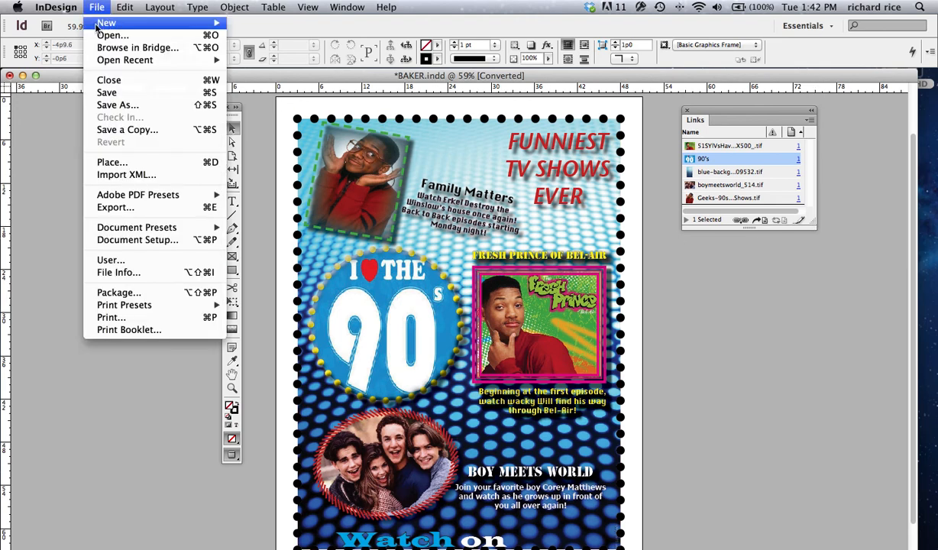
click(177, 159)
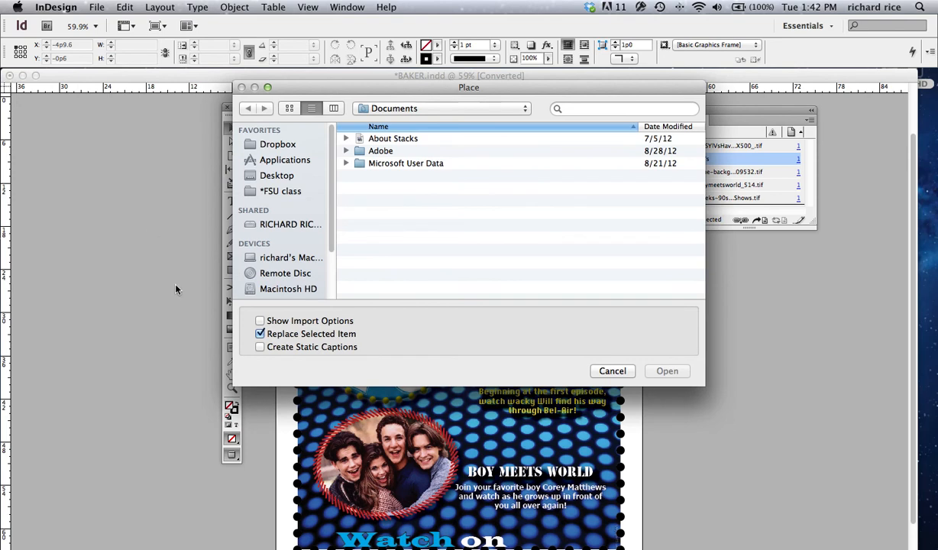
click(273, 177)
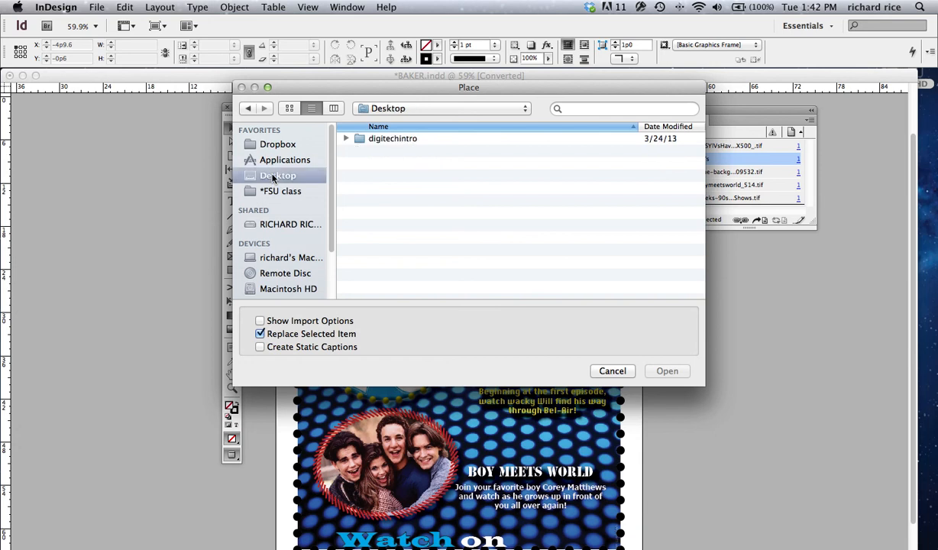
click(279, 259)
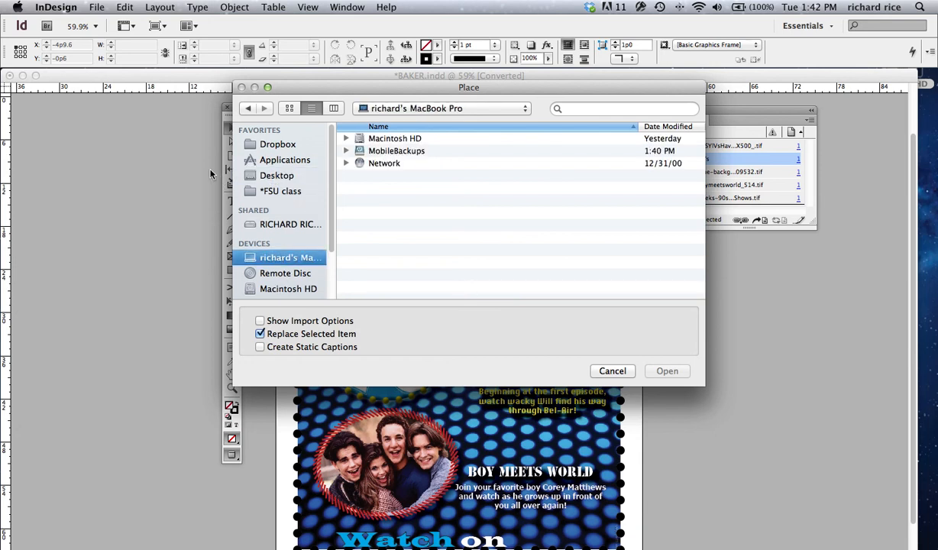
click(280, 191)
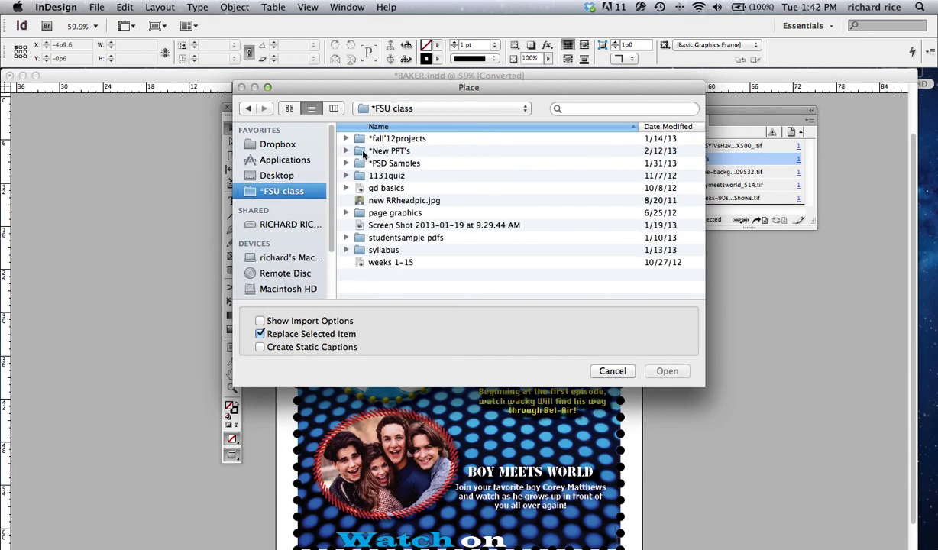
double_click(361, 165)
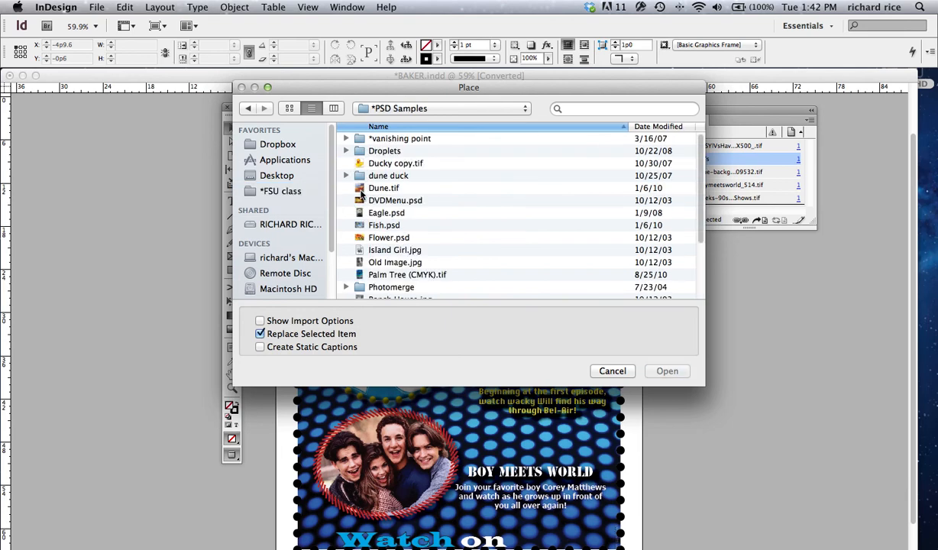
double_click(367, 188)
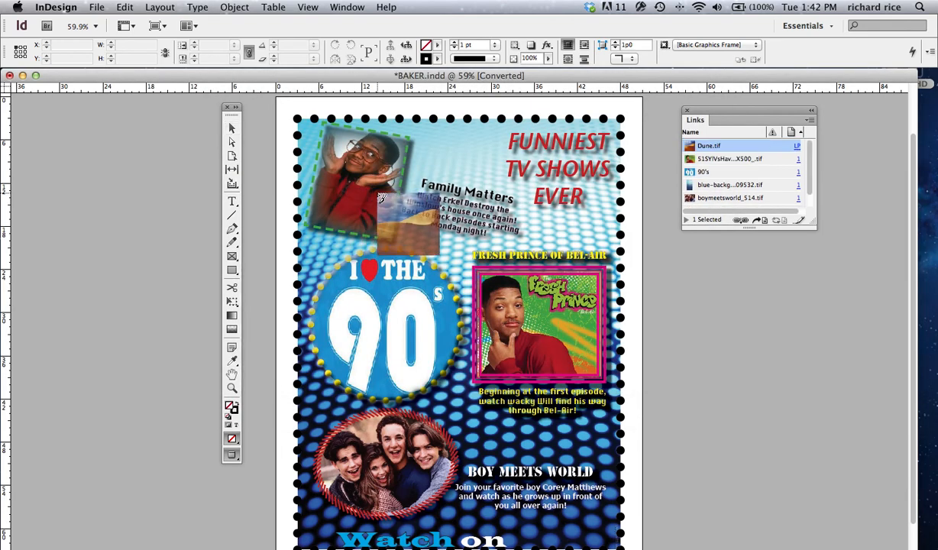
click(456, 145)
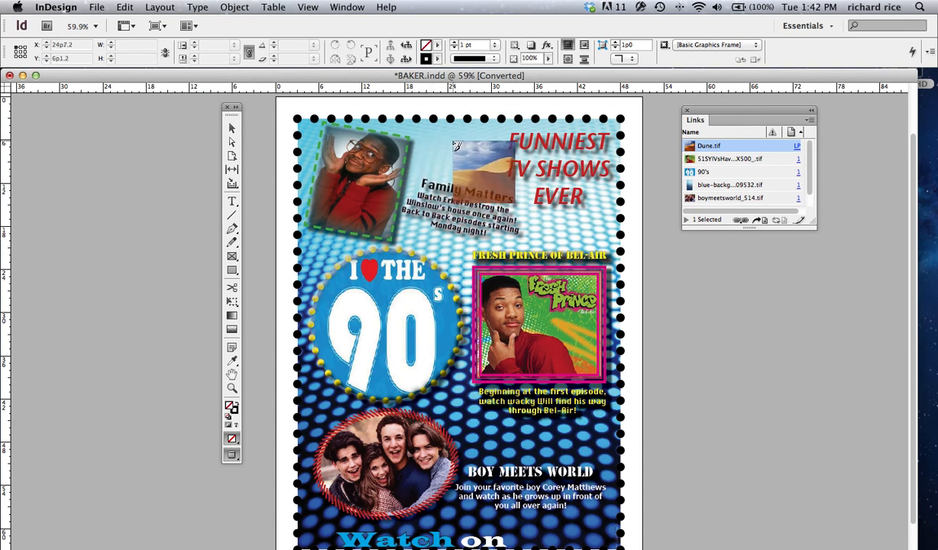
click(453, 141)
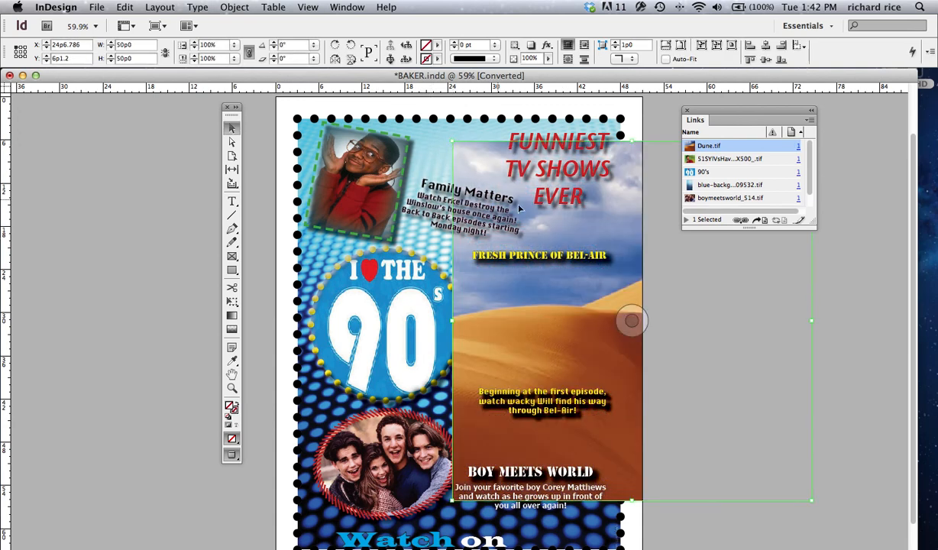
Move the dune image across to cover the middle of the poster, and delete it from the page.
scroll(582, 235, left, 2)
drag(582, 235, 416, 268)
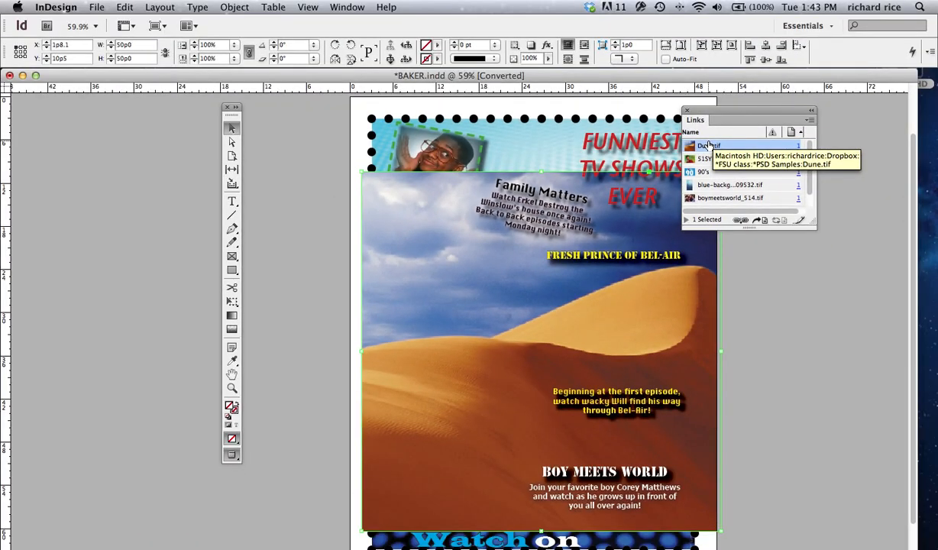
key(Delete)
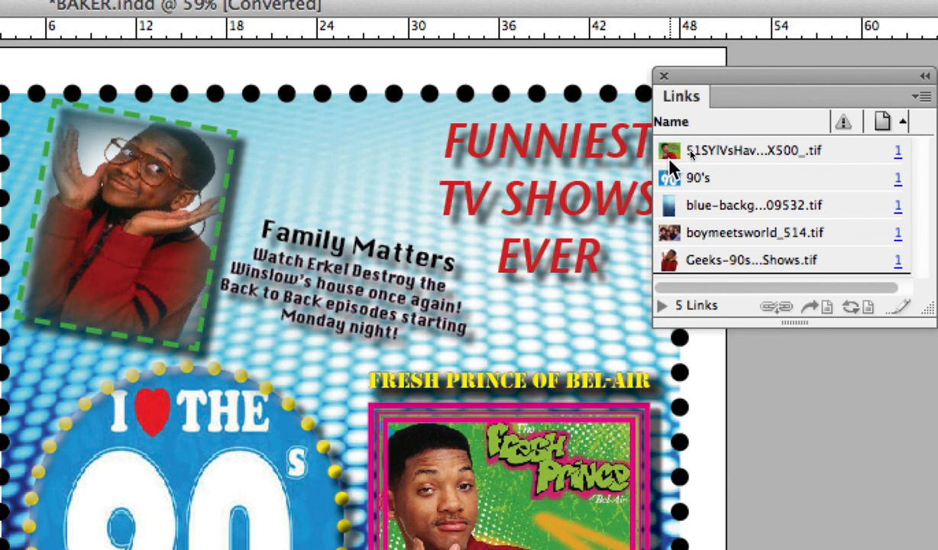
Resize the Links panel so that it fits the list of five linked images.
scroll(671, 181, right, 1)
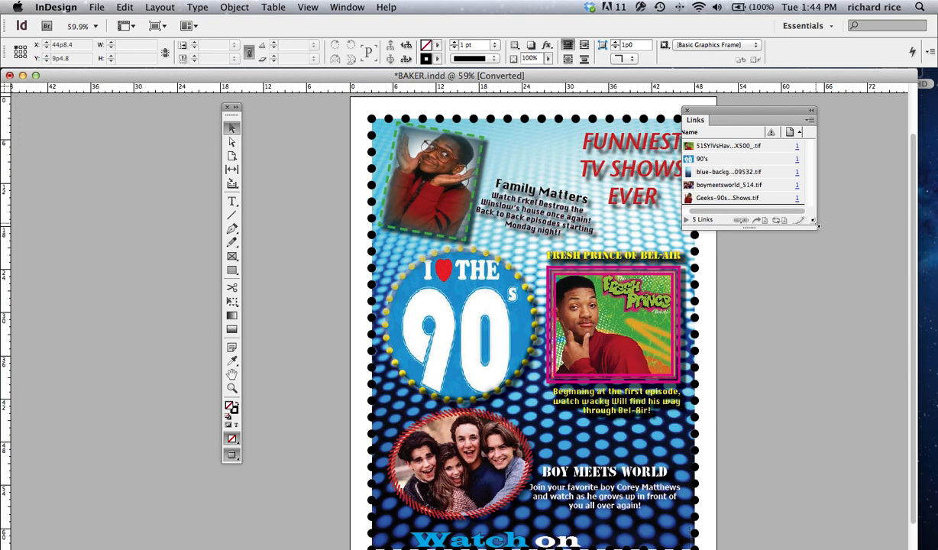
drag(812, 221, 822, 319)
drag(819, 282, 820, 225)
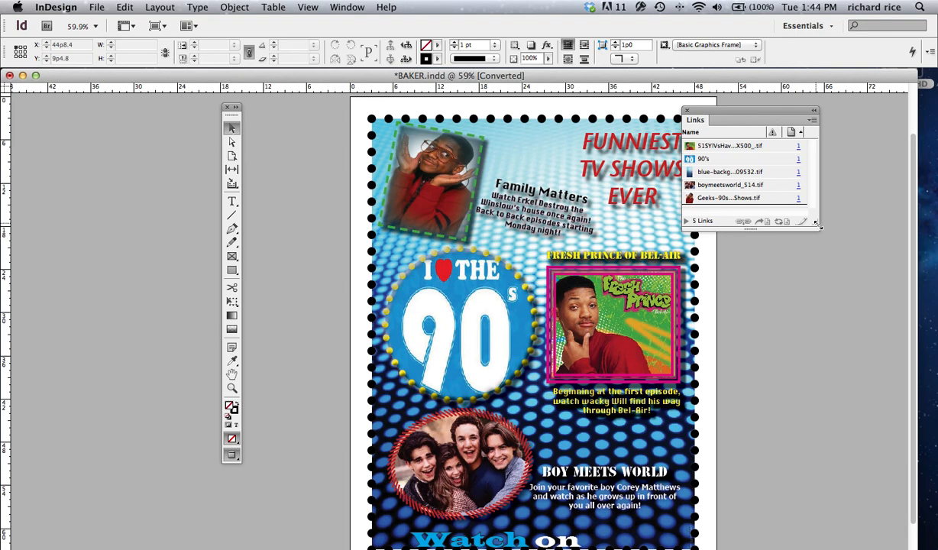
Expand the link details and review the information for each of the five linked images in turn.
key(super+equal)
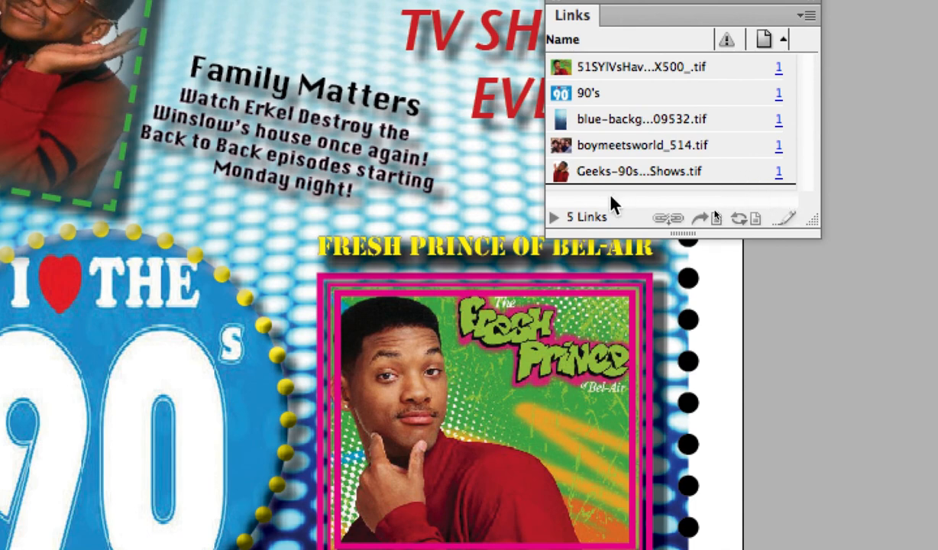
mouse_move(614, 220)
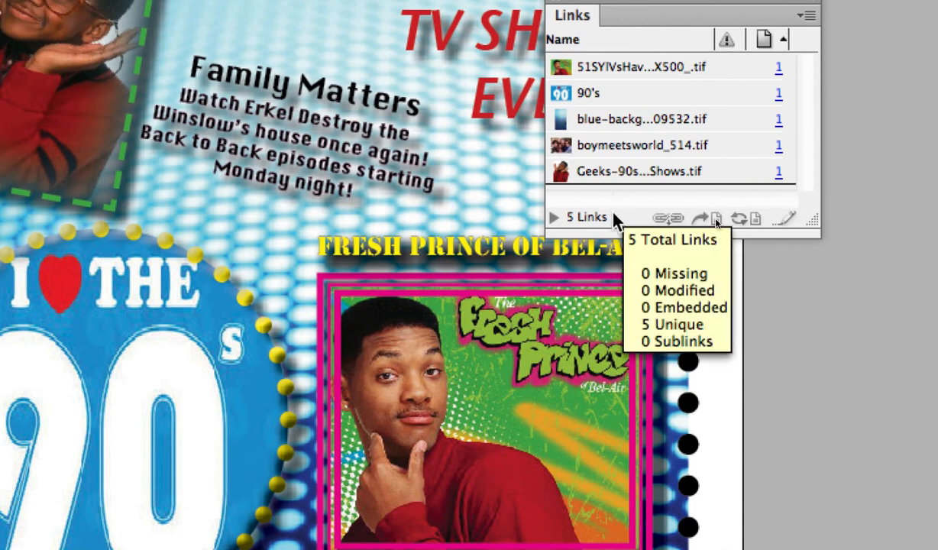
click(554, 219)
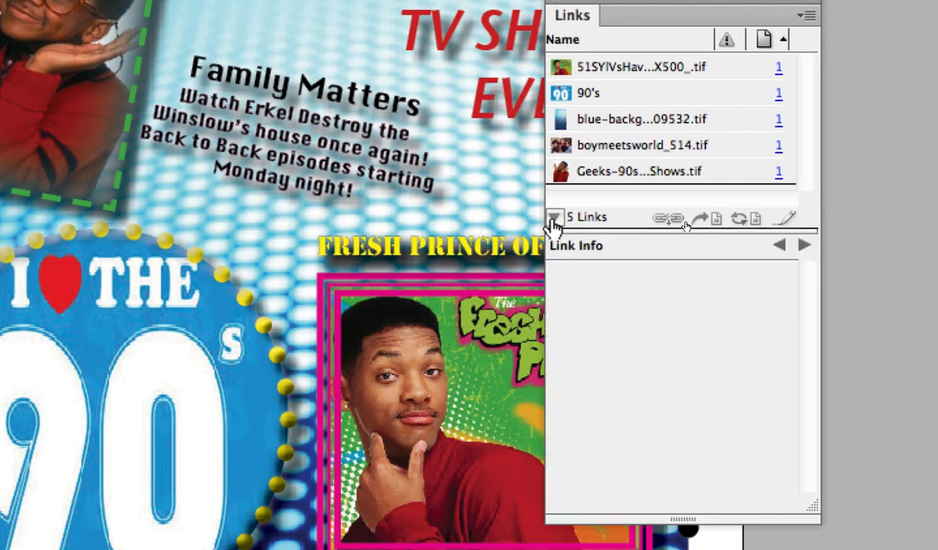
click(603, 70)
click(594, 93)
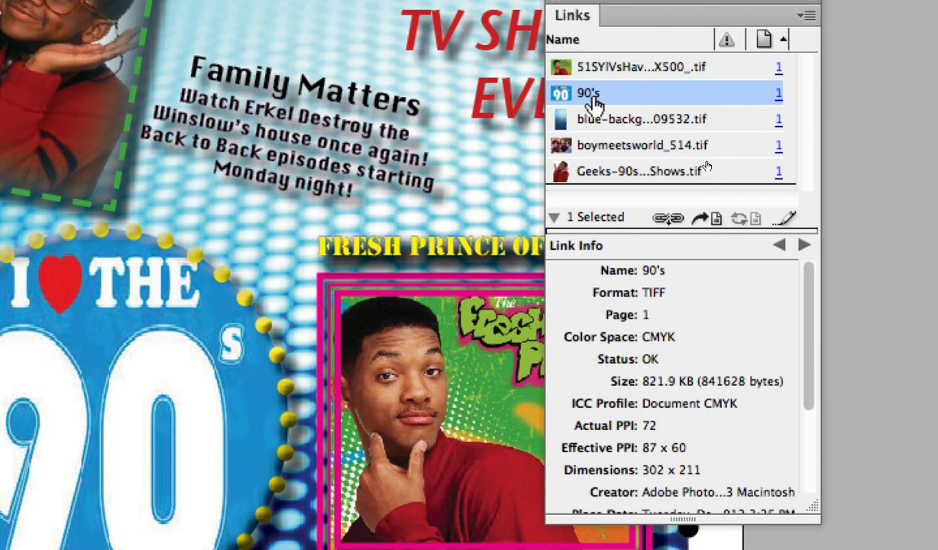
click(603, 121)
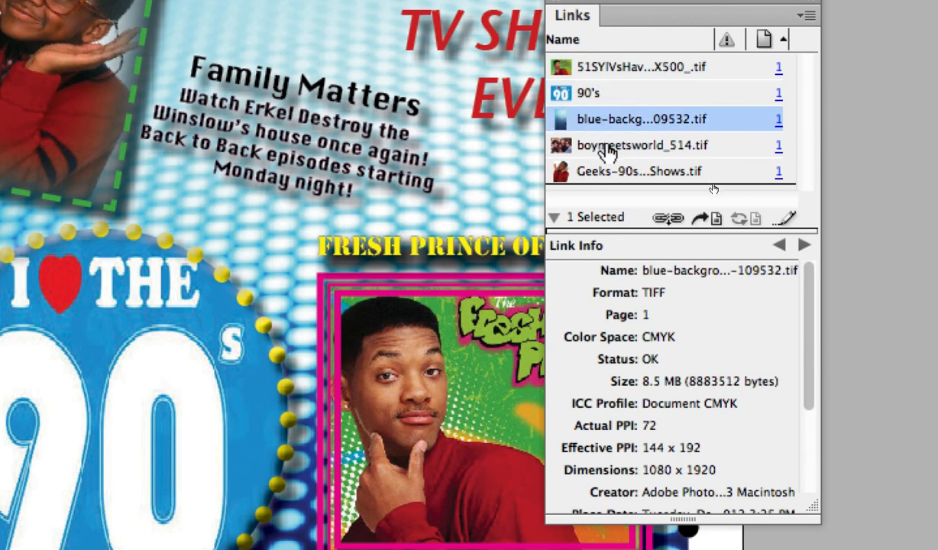
click(607, 148)
click(610, 175)
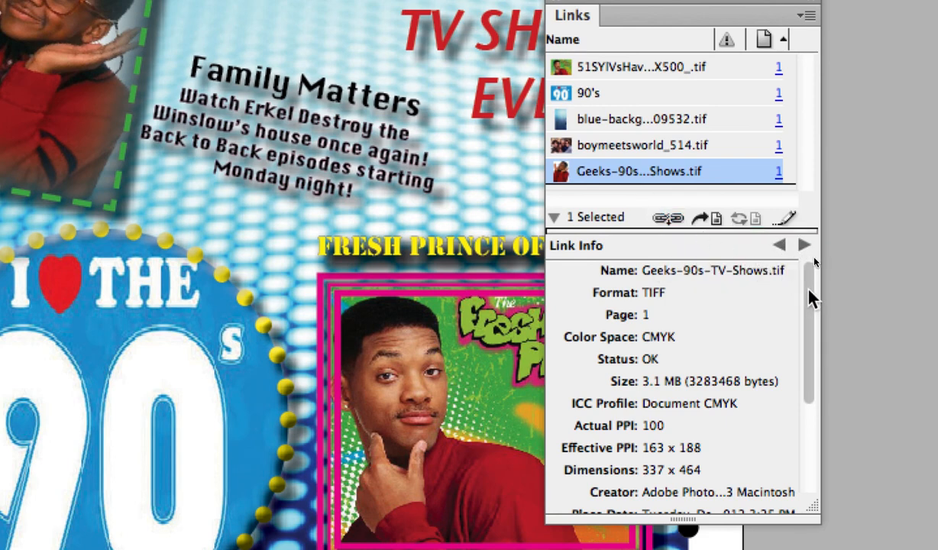
Examine the format, color space, status, size and resolution details of the Geeks-90s-TV-Shows.tif link.
mouse_move(810, 298)
mouse_down()
mouse_move(810, 403)
mouse_move(802, 287)
mouse_up()
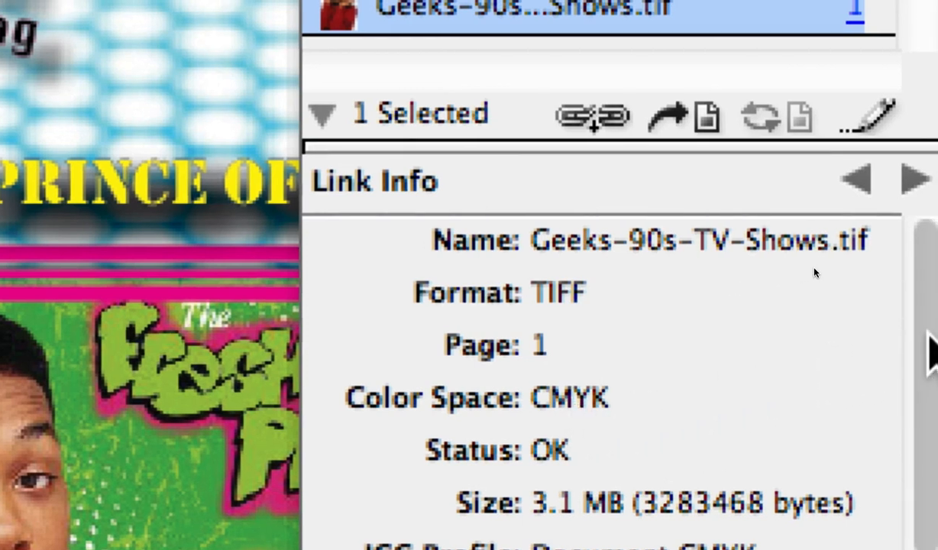
drag(928, 333, 934, 451)
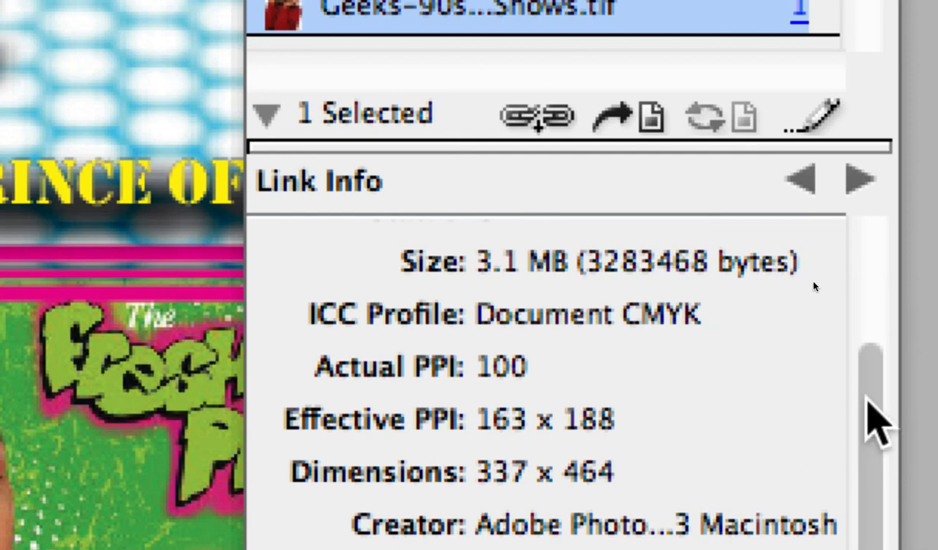
drag(867, 401, 867, 446)
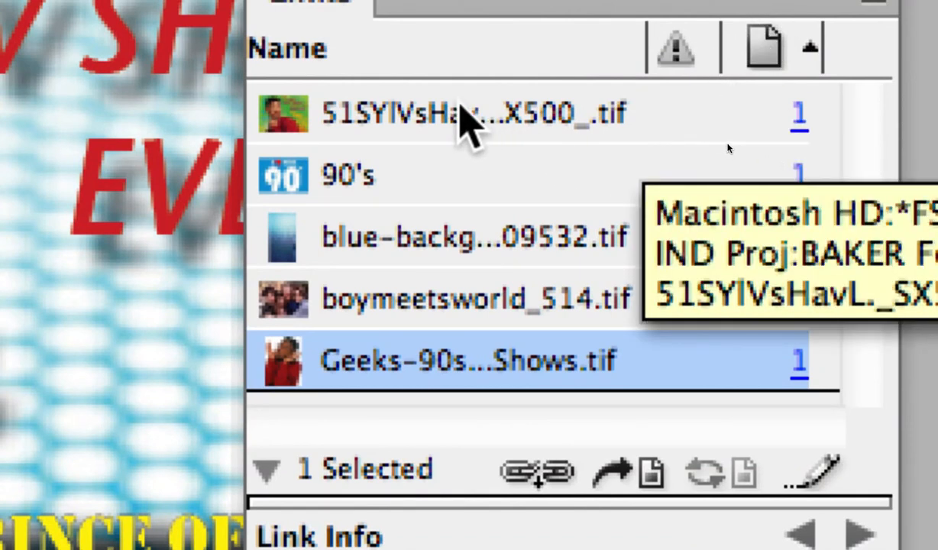
Check the link status of the Fresh Prince image and the 90's image, leaving the Fresh Prince link selected.
click(458, 126)
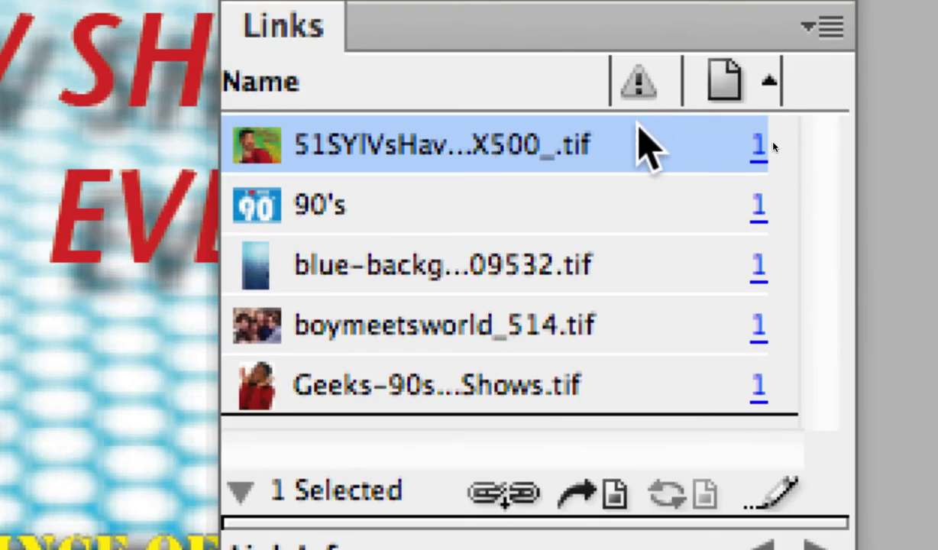
mouse_move(642, 167)
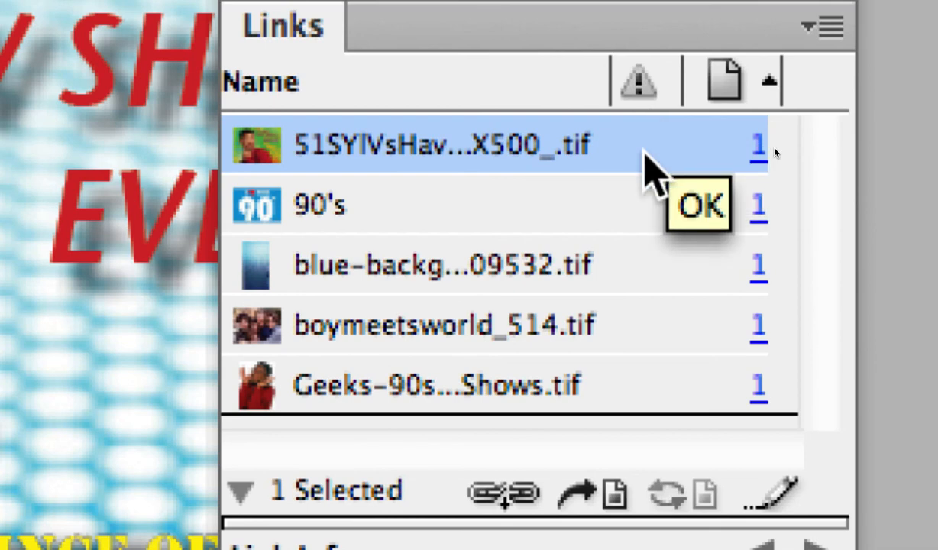
click(462, 206)
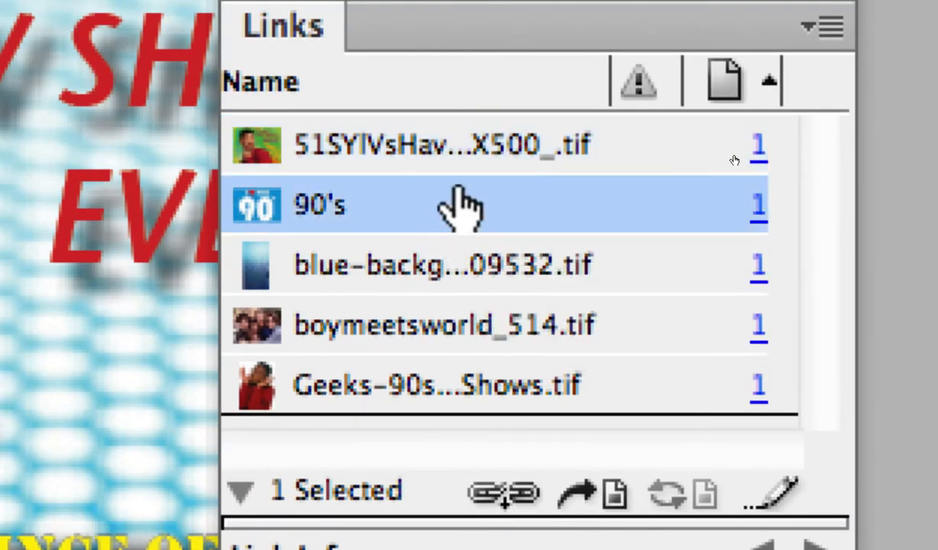
click(619, 133)
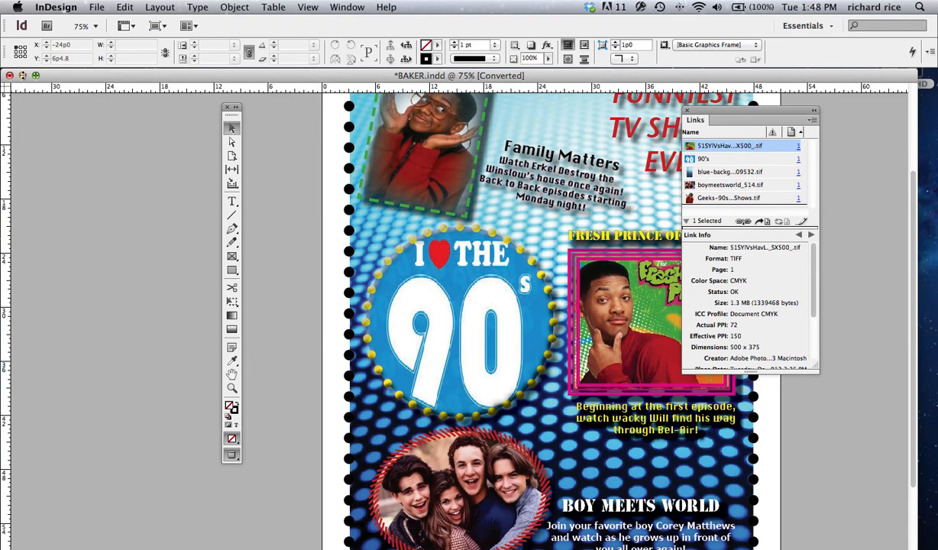
Minimize the poster, move the Links folder from BAKER Folder into the desktop folder digitechintro in Finder, and restore the poster.
click(22, 75)
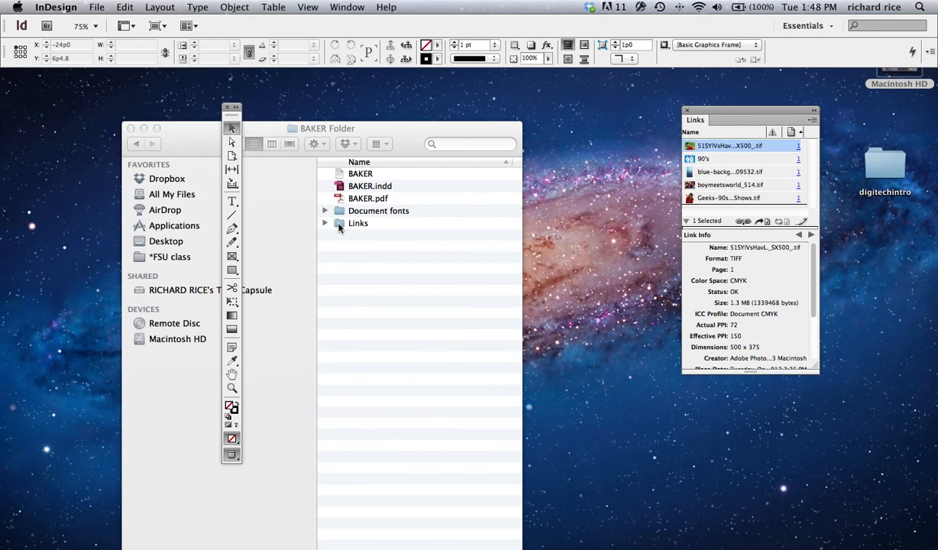
drag(338, 227, 887, 170)
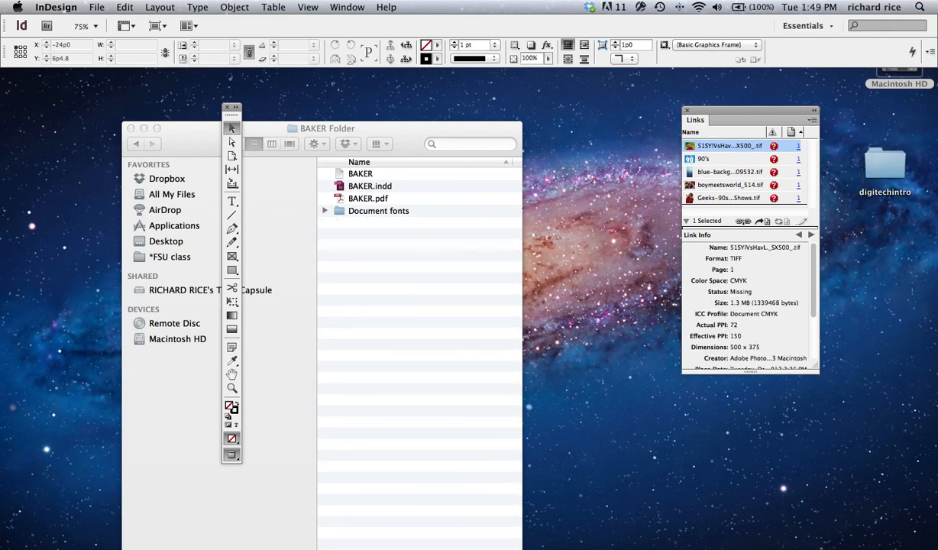
click(884, 547)
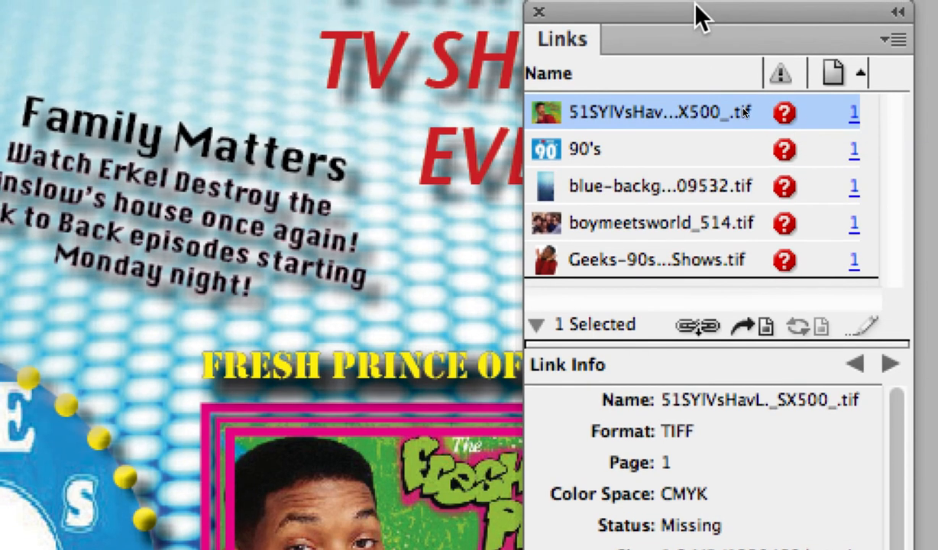
Open the file-locating dialog for the missing 51SYlVsHavL._SX500_.tif link, cancel it, and review the rest of that link's information.
drag(700, 15, 477, 20)
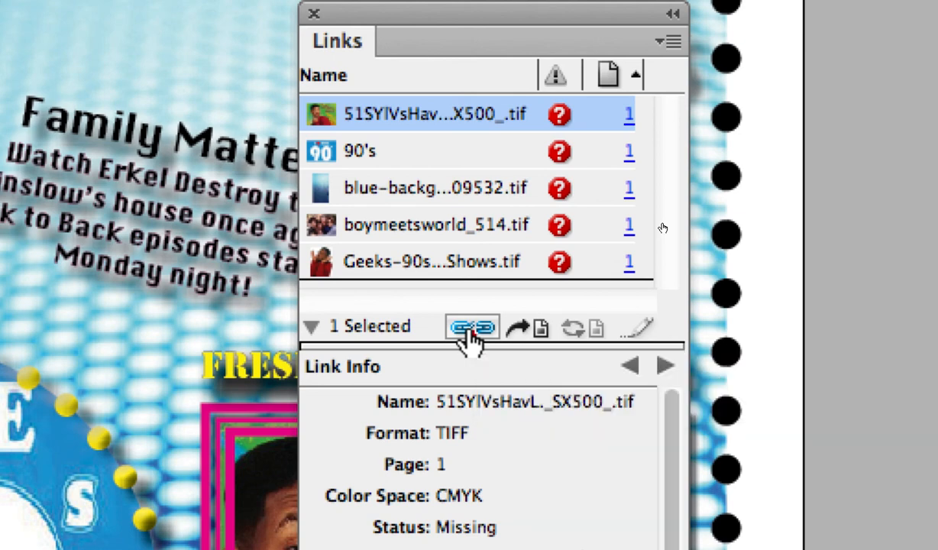
double_click(560, 116)
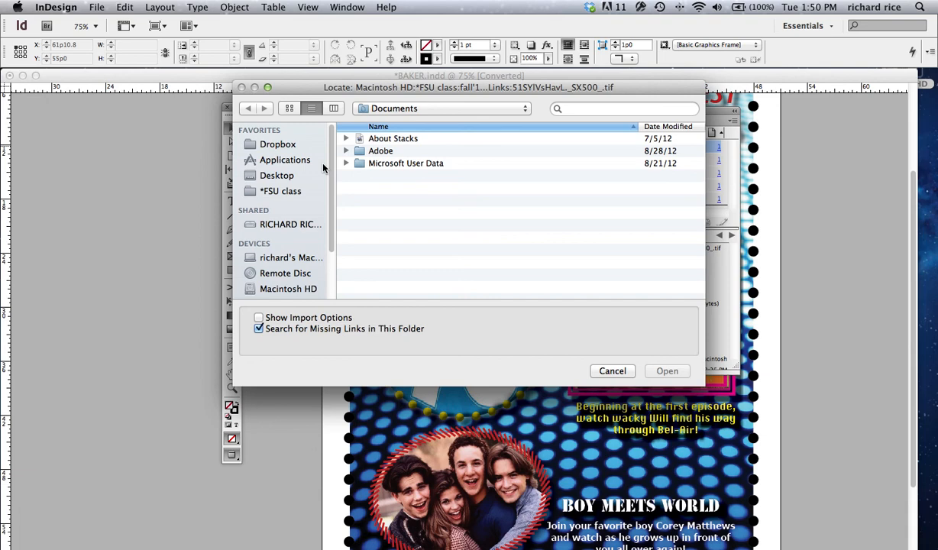
click(611, 371)
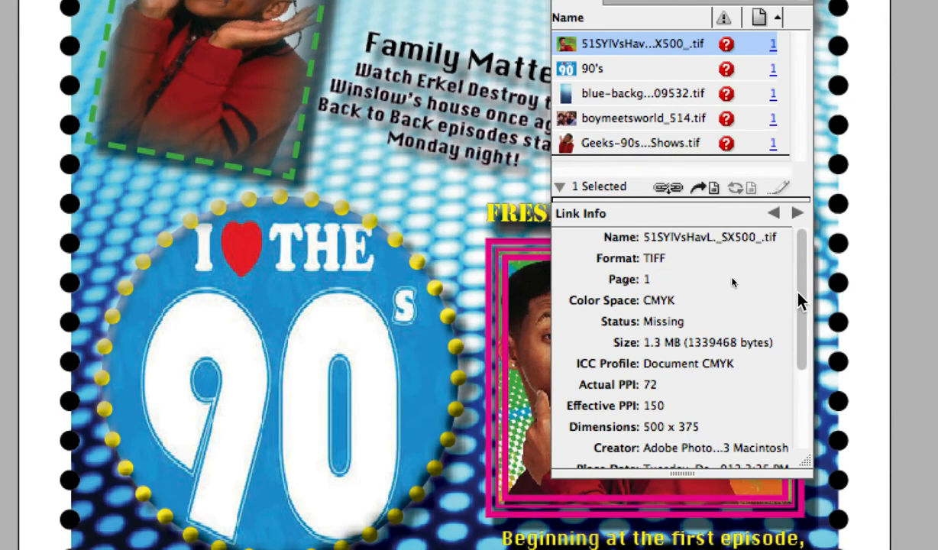
drag(800, 290, 812, 370)
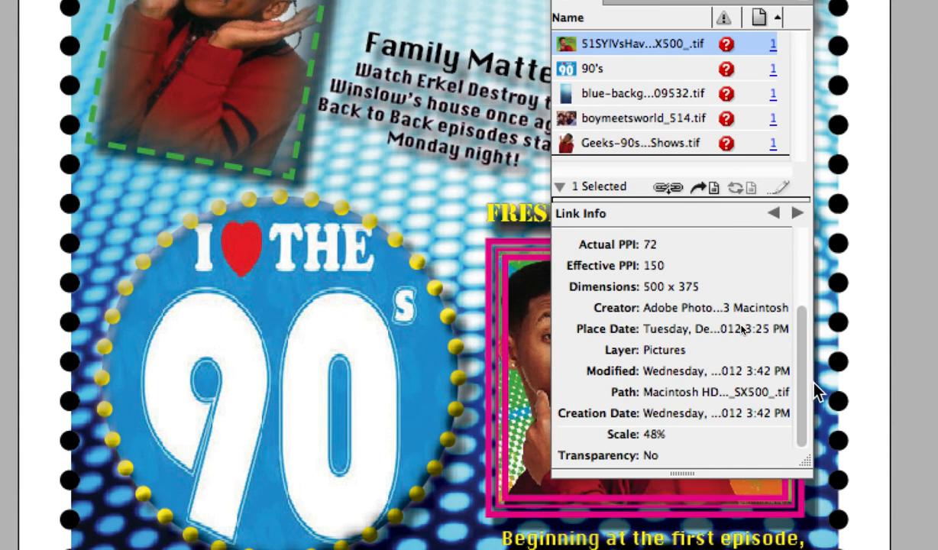
drag(814, 384, 798, 255)
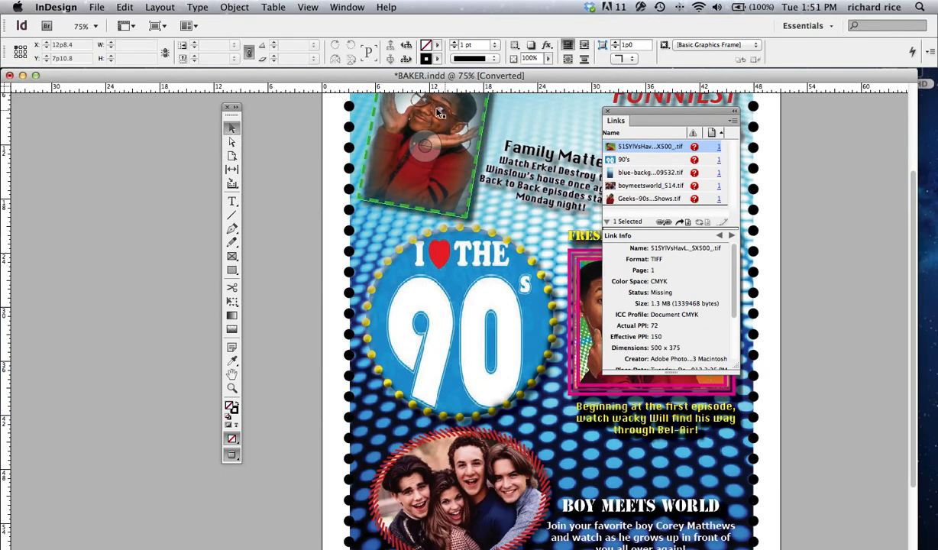
Minimize the poster and open the desktop folder digitechintro in Finder.
click(97, 8)
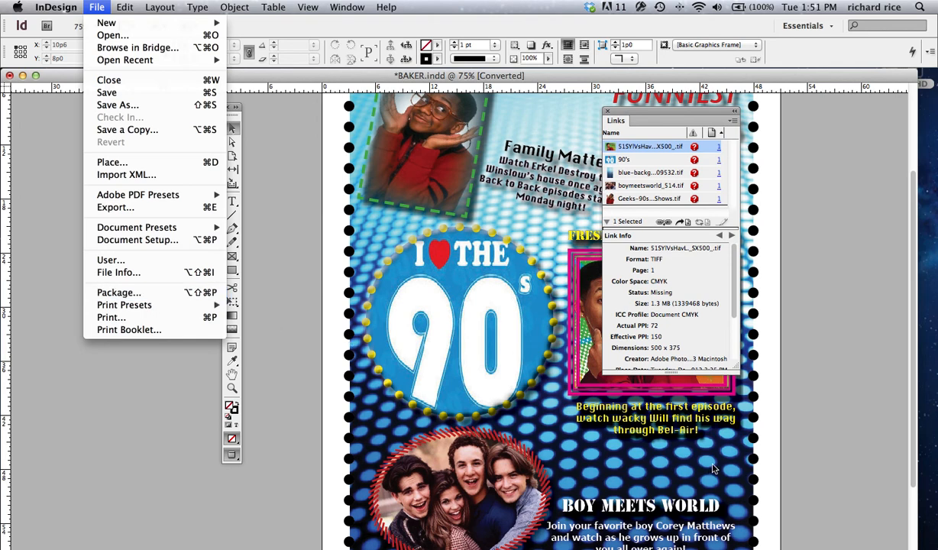
mouse_move(188, 11)
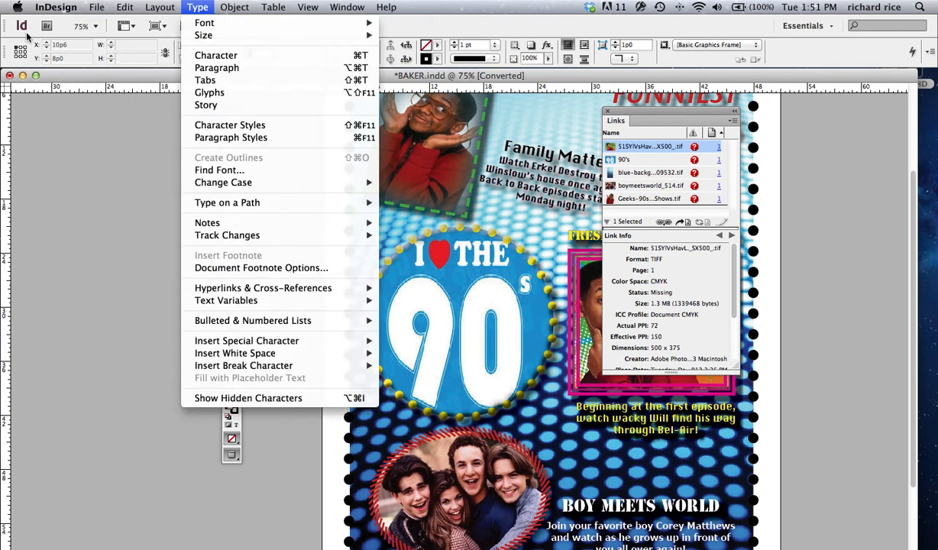
click(23, 78)
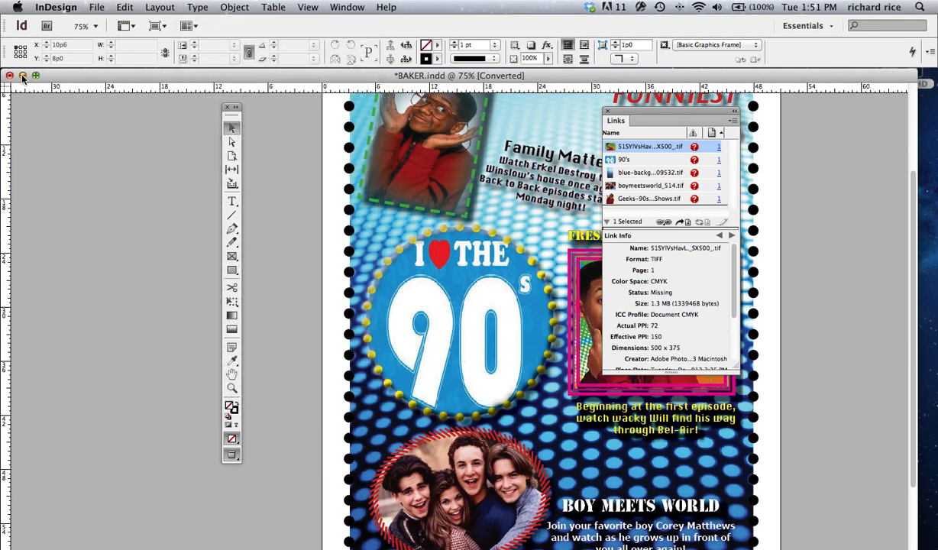
click(22, 76)
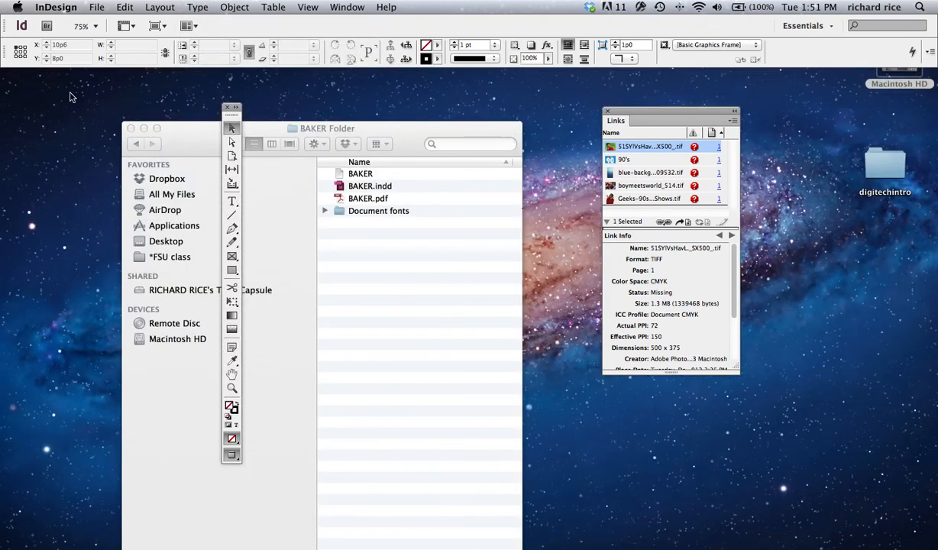
click(877, 170)
double_click(877, 169)
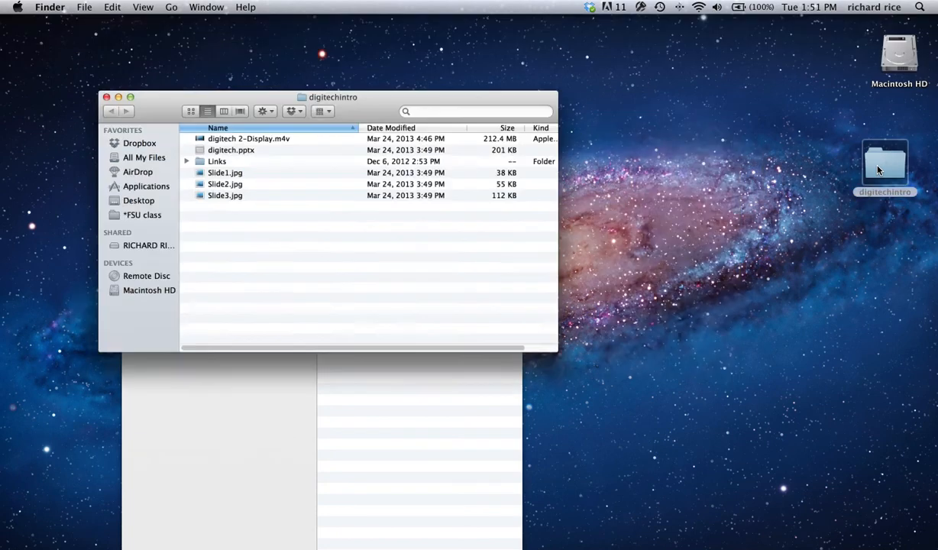
Move the Links folder from digitechintro back into BAKER Folder, close the digitechintro window and restore the poster.
drag(351, 114, 871, 329)
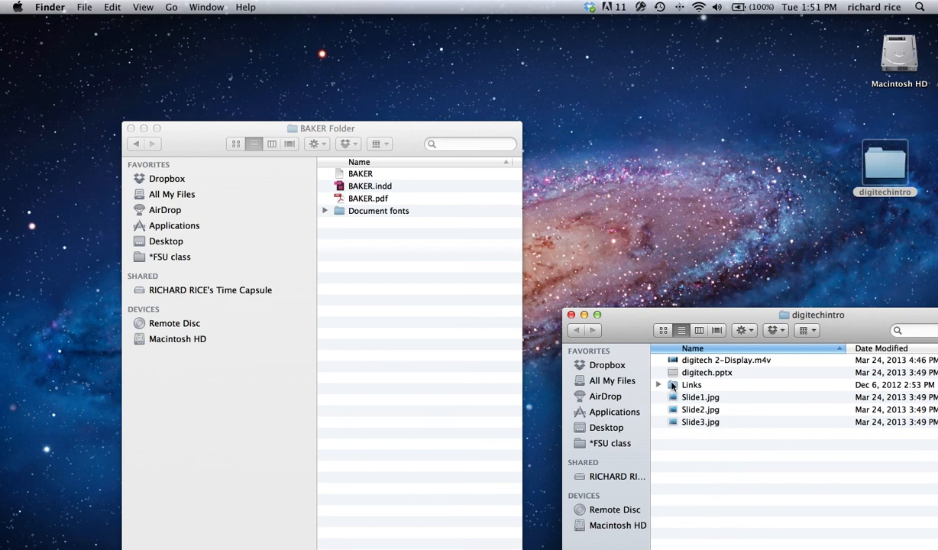
drag(672, 387, 340, 233)
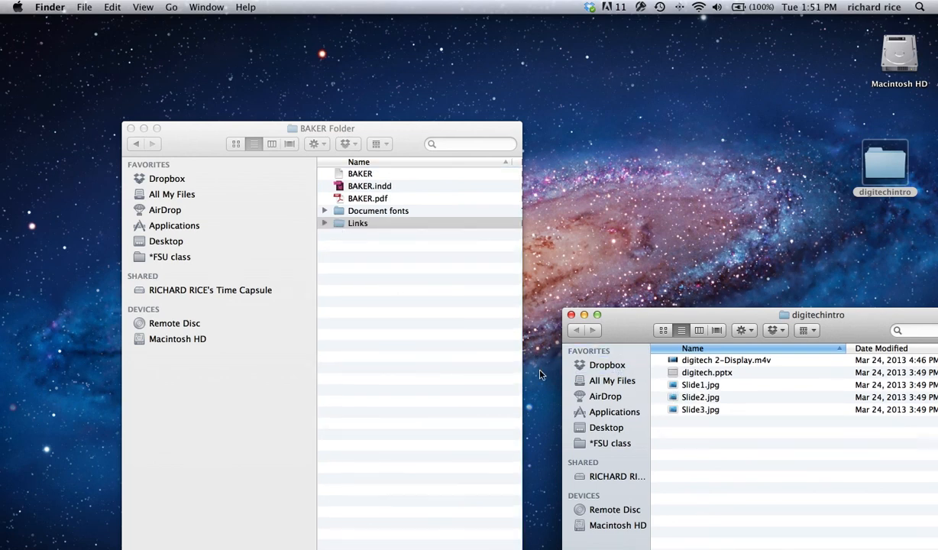
click(571, 315)
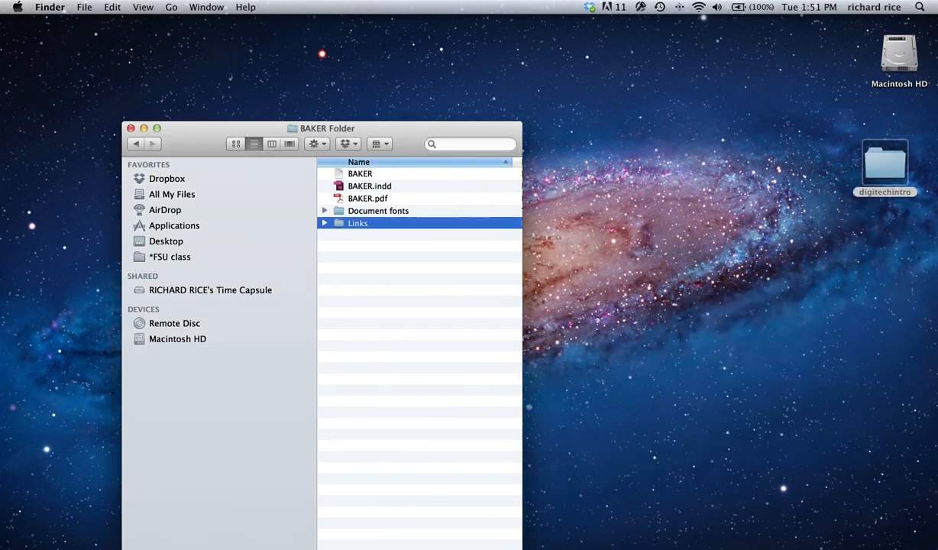
click(855, 548)
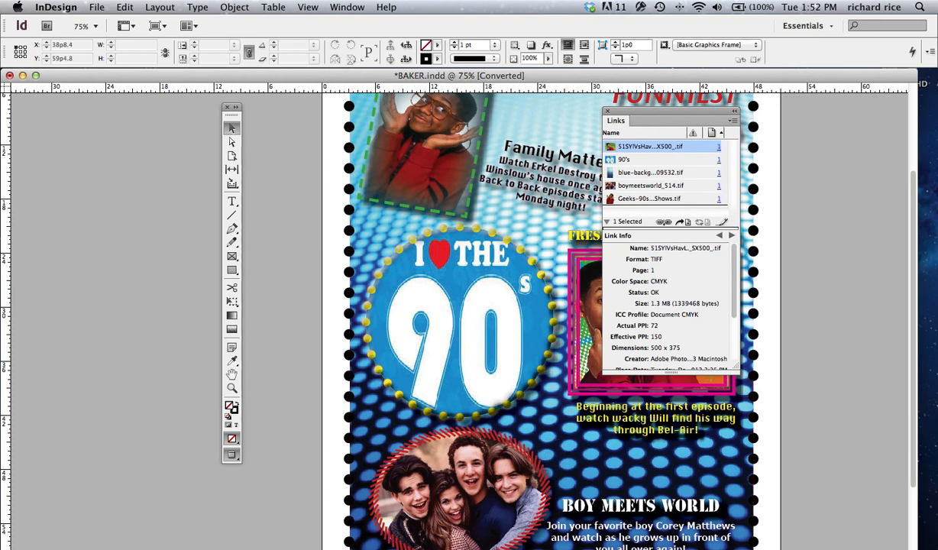
Shorten the document window to expose its preflight status, and open the Preflight panel.
drag(912, 547, 912, 387)
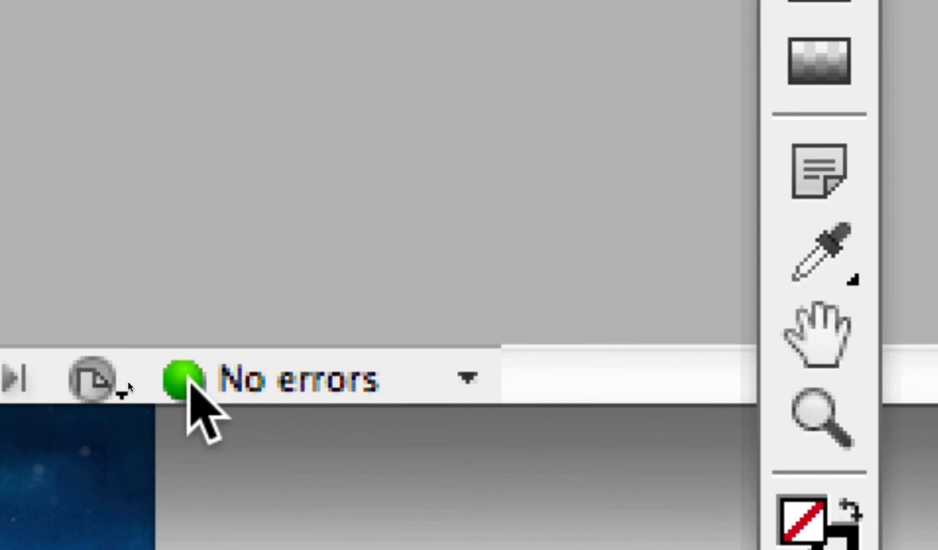
click(466, 379)
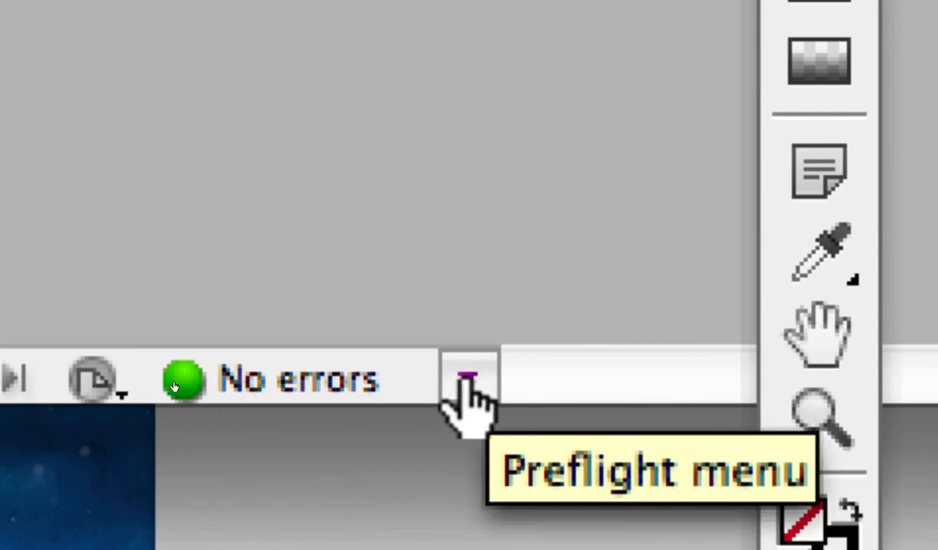
click(466, 378)
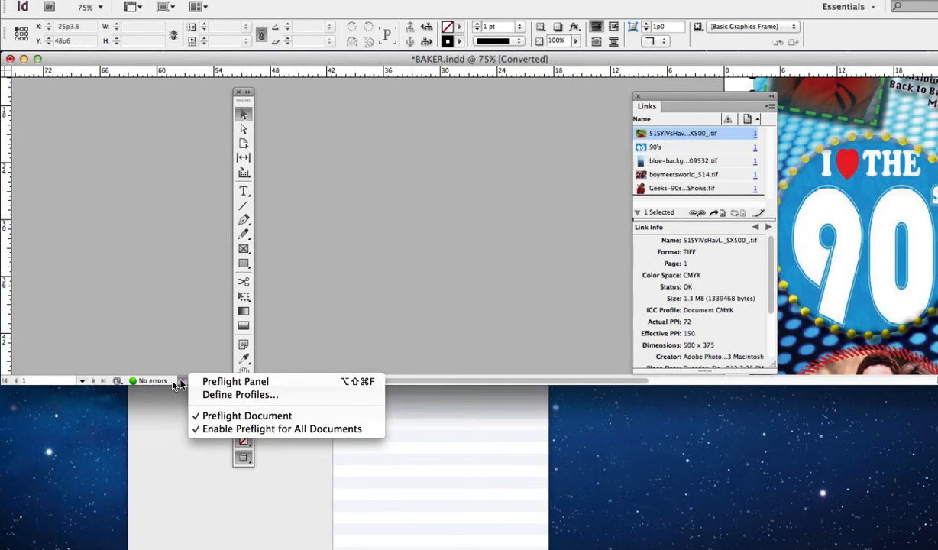
click(244, 385)
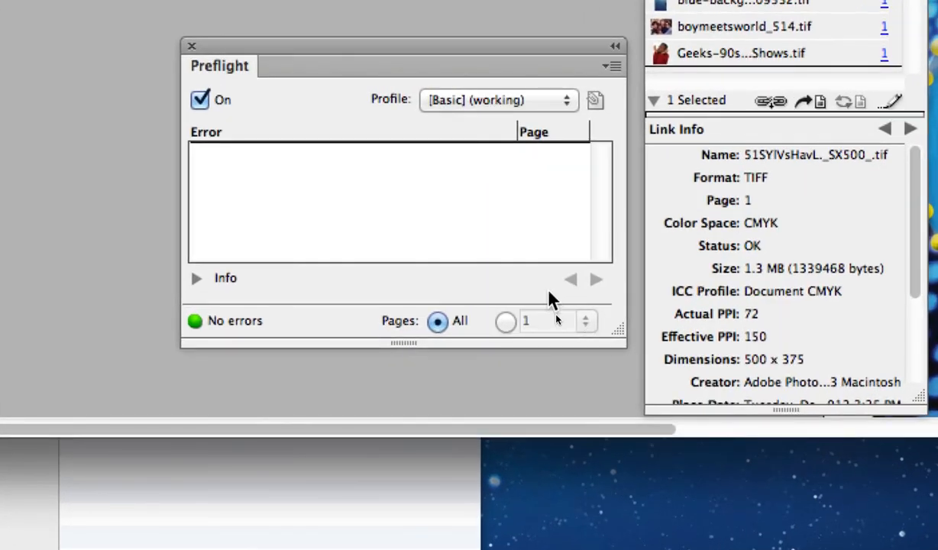
Check the available preflight profiles, enlarge the Preflight panel and expand its Info section.
click(567, 107)
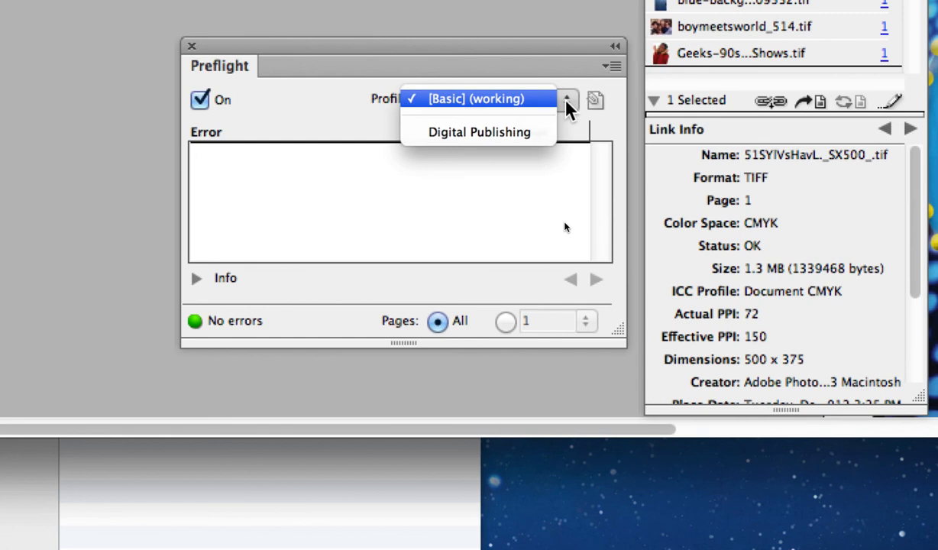
click(318, 119)
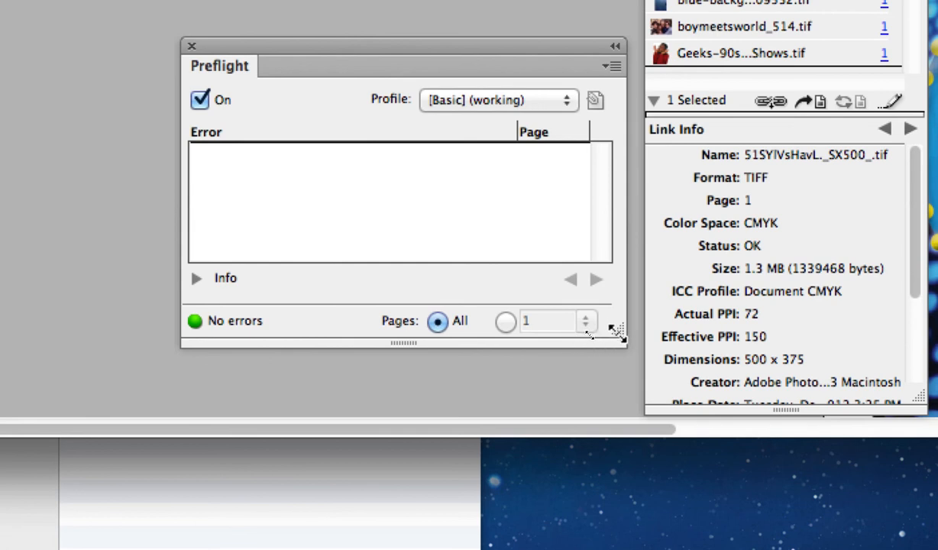
drag(616, 330, 614, 376)
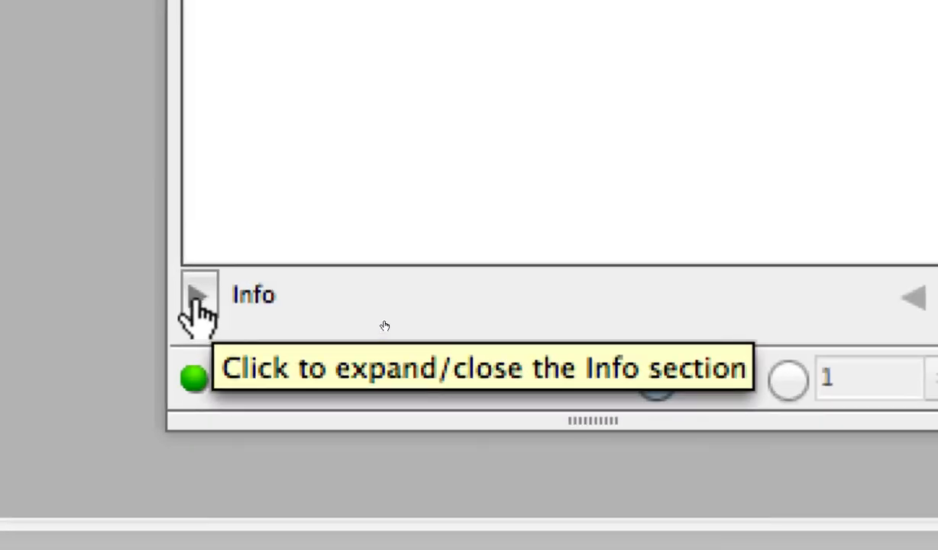
click(196, 309)
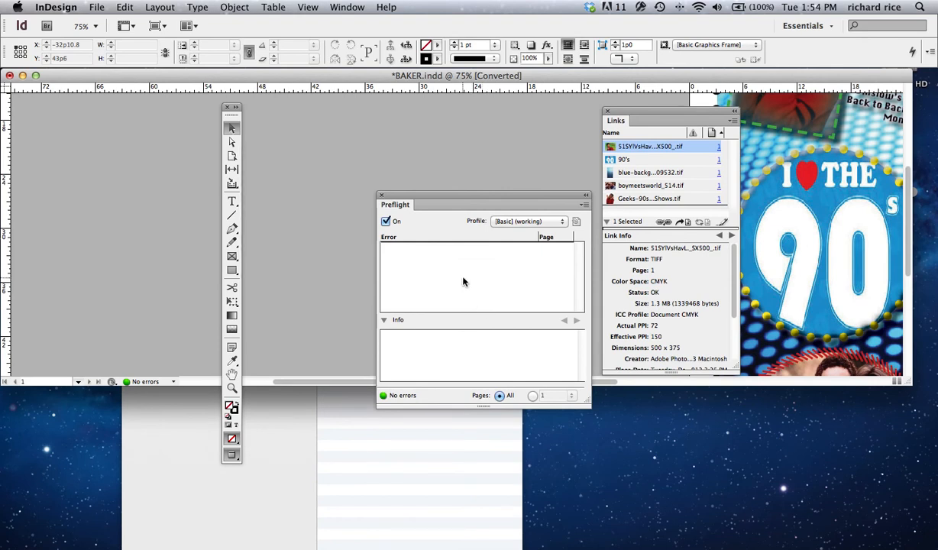
Try the Digital Publishing preflight profile on the poster and return to the [Basic] working profile.
click(562, 223)
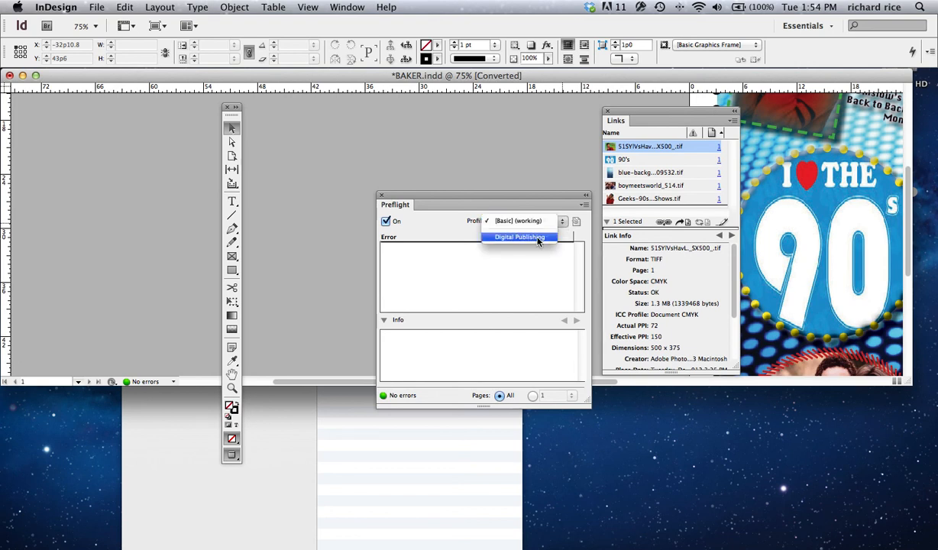
click(538, 238)
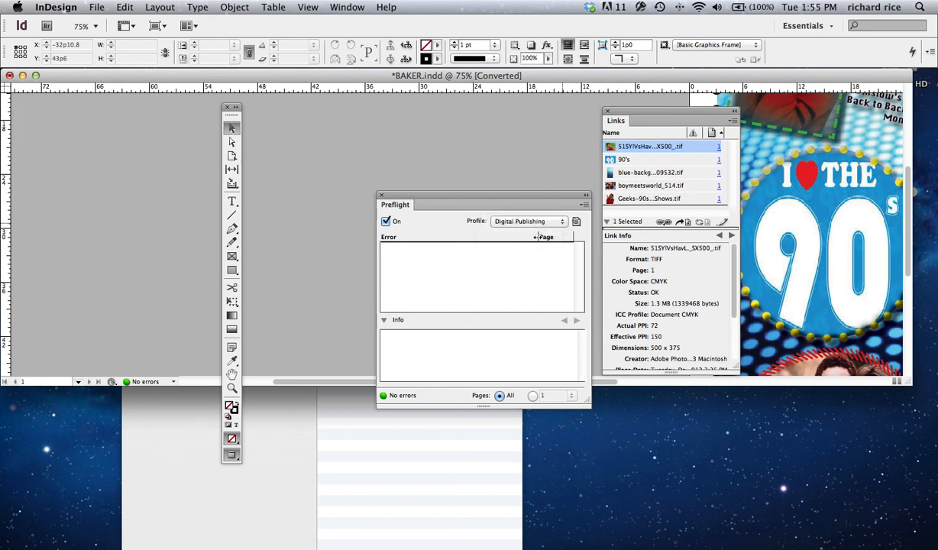
click(539, 221)
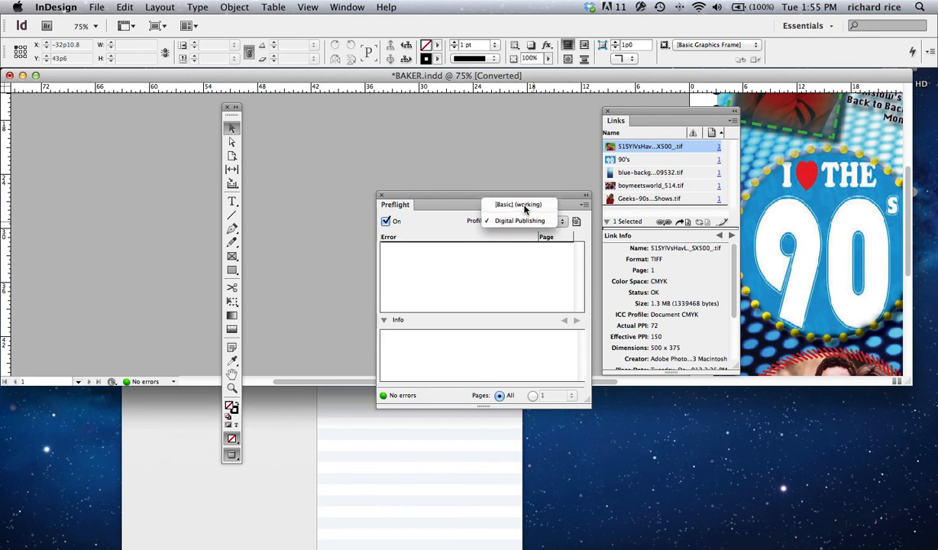
click(533, 207)
Examine the Preflight Options, including the working profile choices, and close them without changes.
click(585, 204)
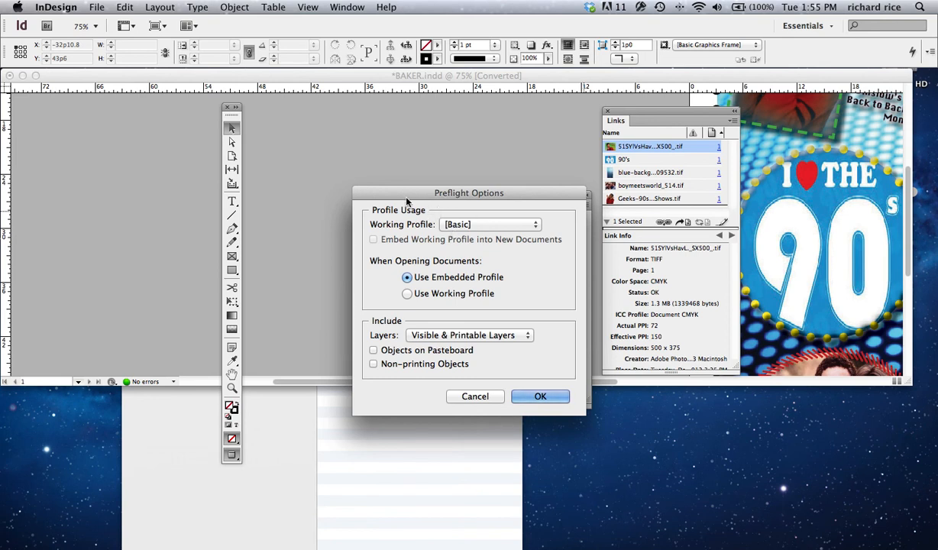
click(529, 227)
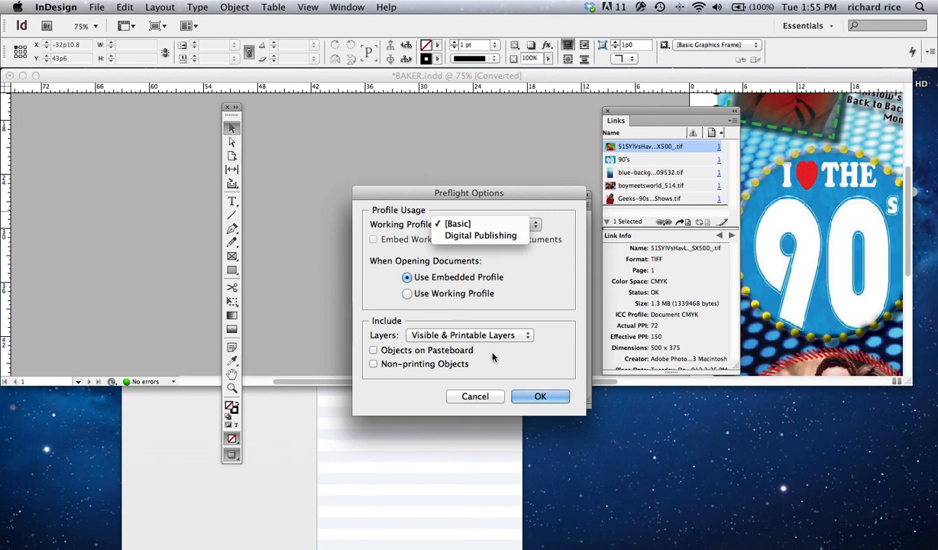
click(473, 398)
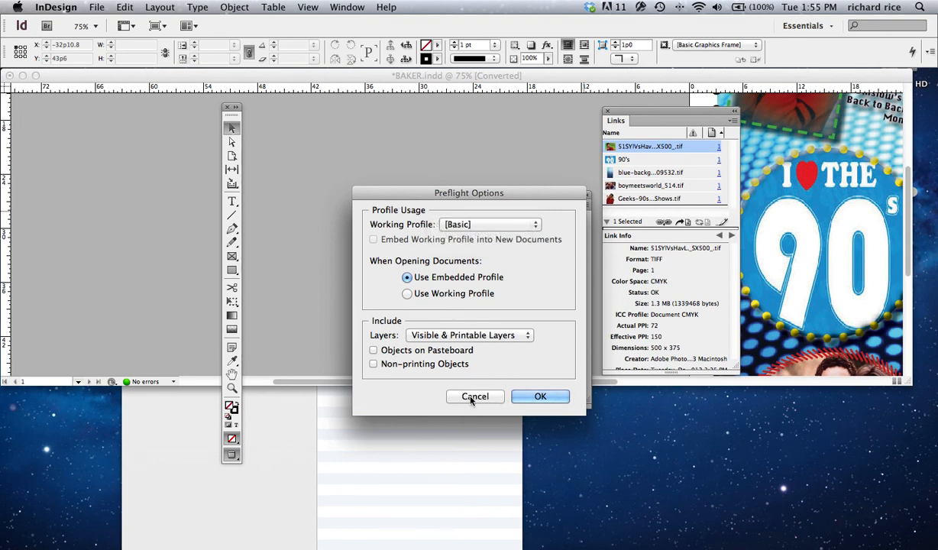
click(473, 397)
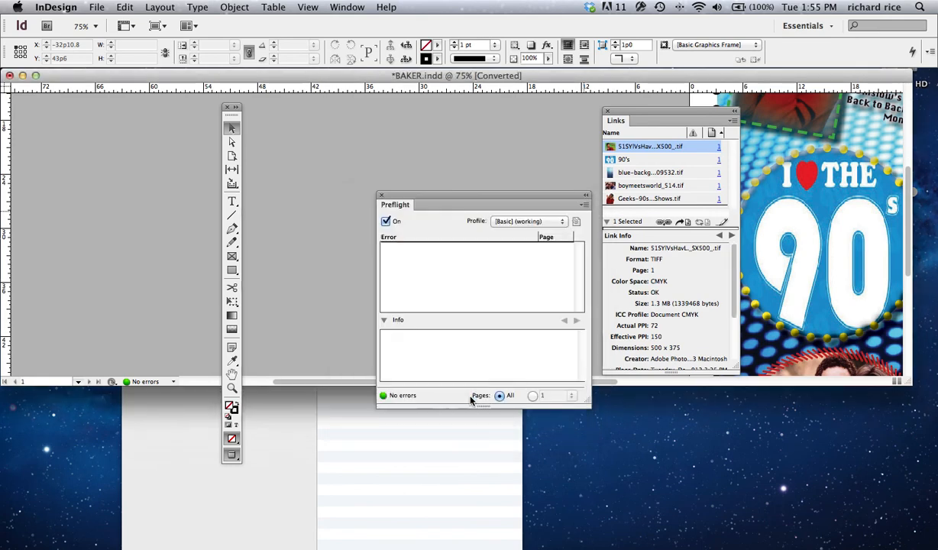
Open the preflight profile definitions and examine which LINKS checks the [Basic] profile includes.
click(584, 206)
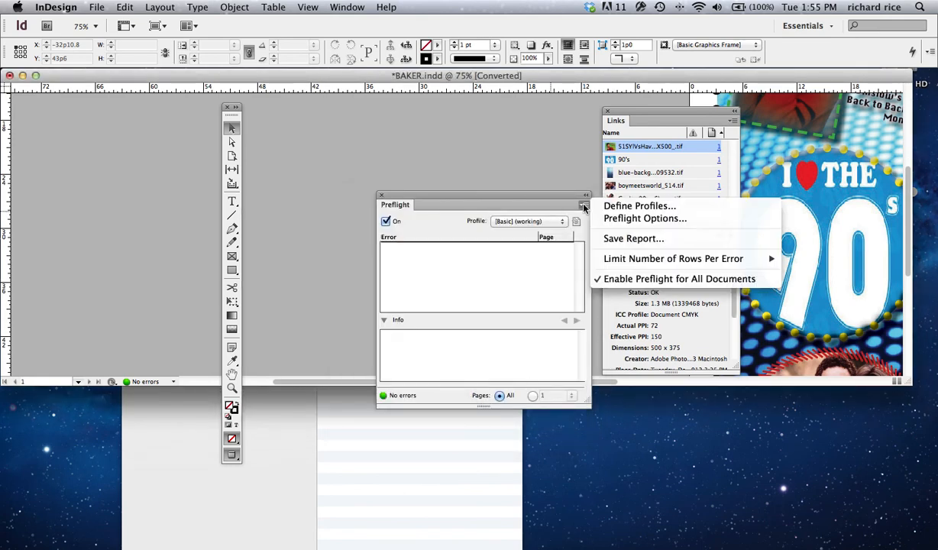
click(623, 207)
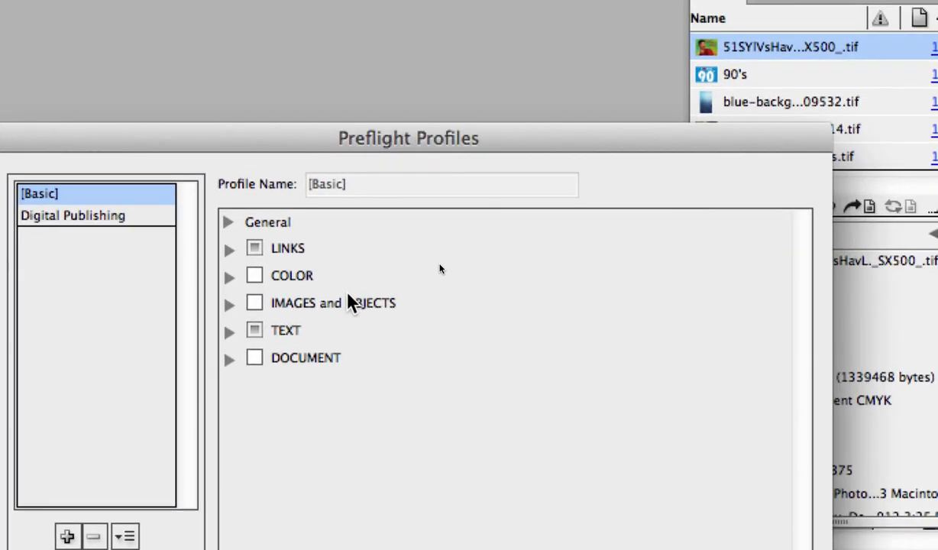
click(229, 249)
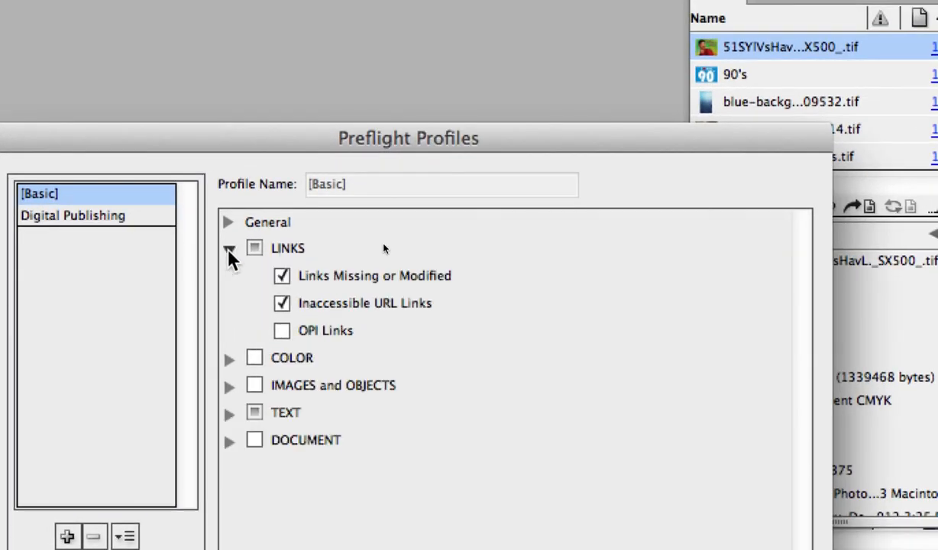
click(229, 249)
click(229, 249)
click(228, 250)
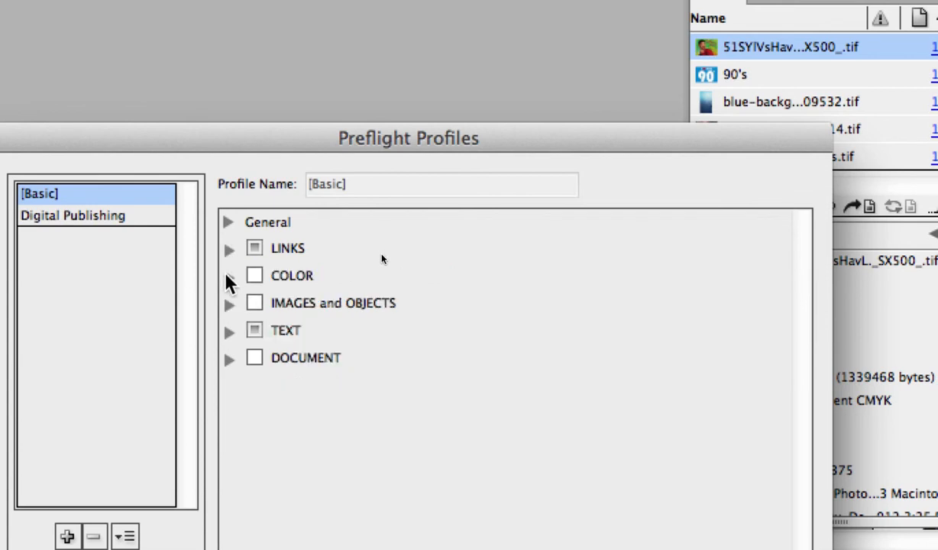
Try to enable the Cyan, Magenta or Yellow Plates Not Allowed check under COLOR in the [Basic] profile.
click(227, 276)
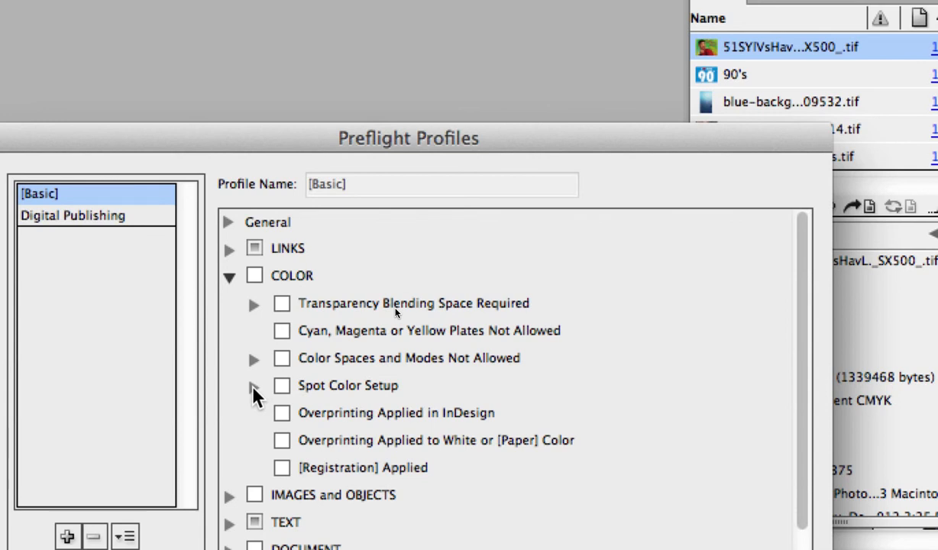
click(282, 329)
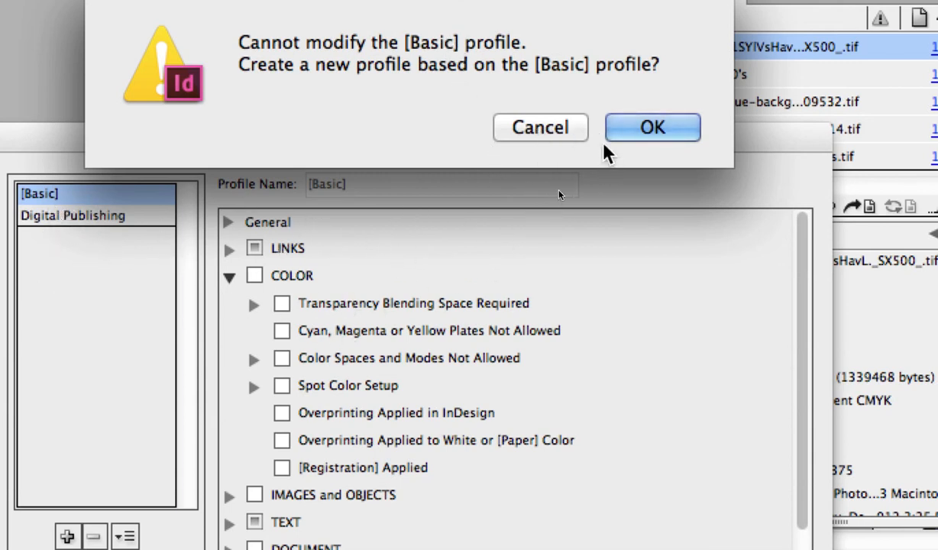
click(543, 129)
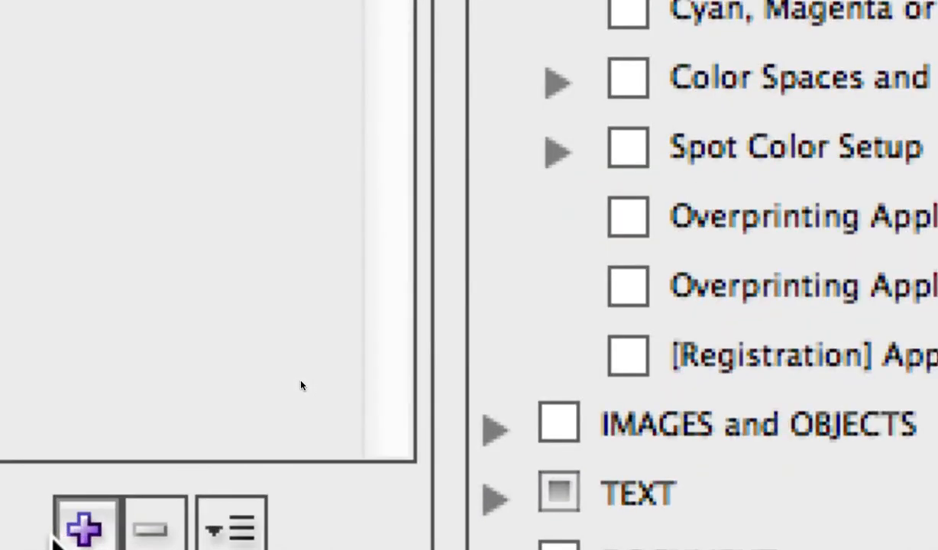
Create a new preflight profile named RR and make it the active profile for checking the poster.
click(84, 527)
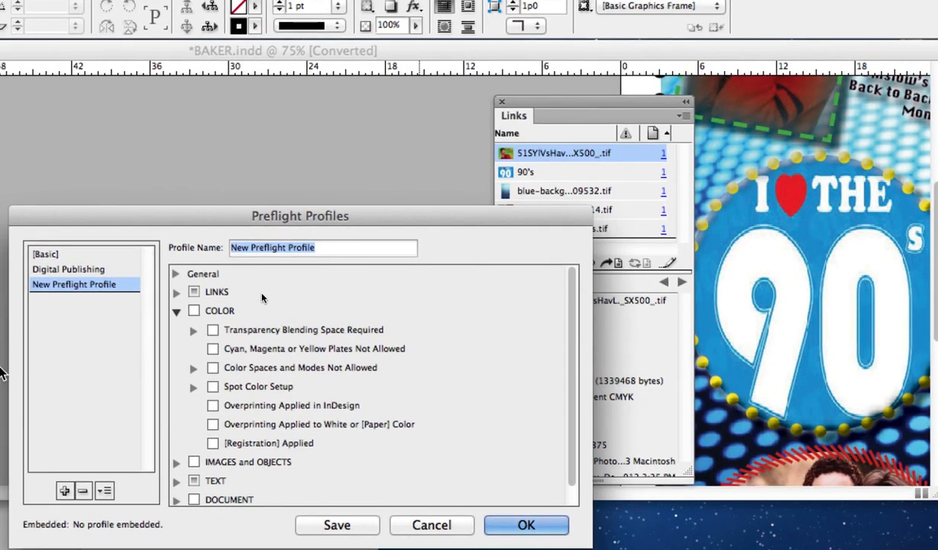
text(RR)
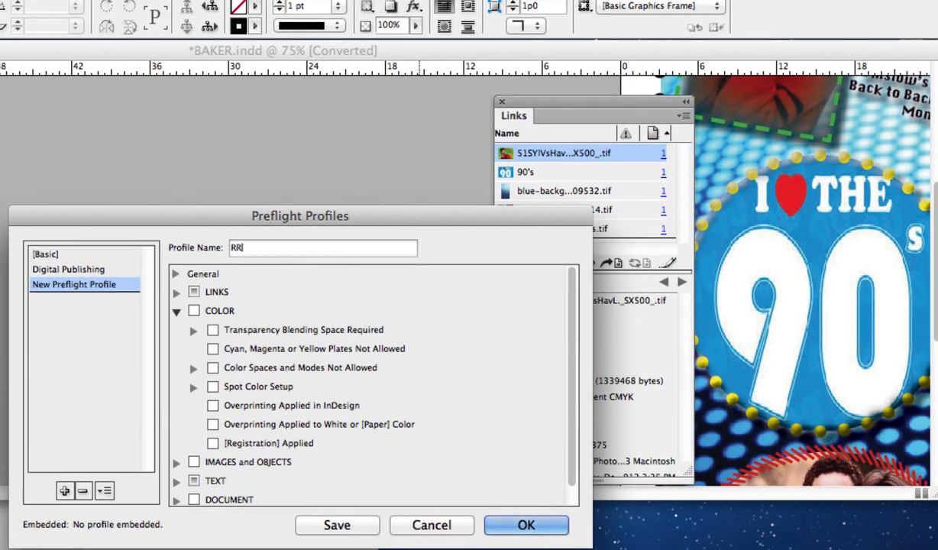
click(504, 527)
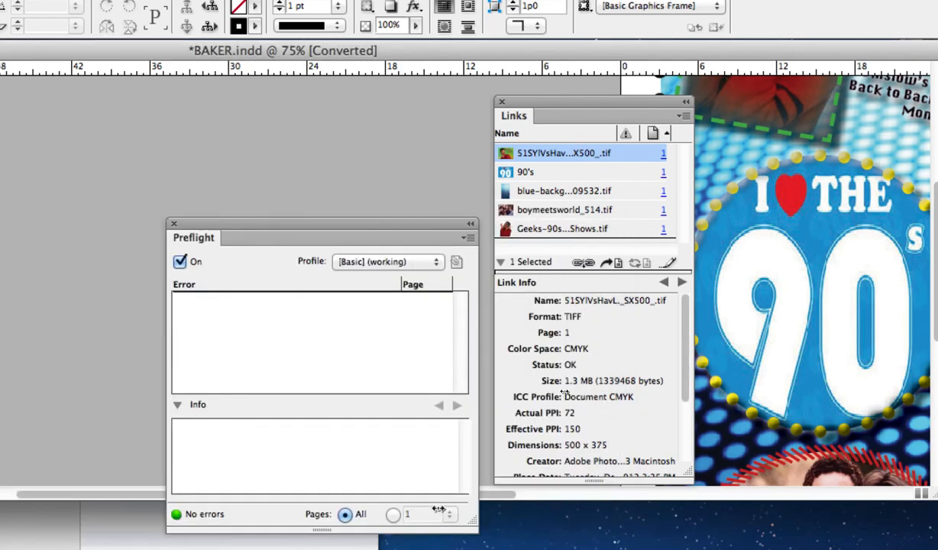
click(436, 262)
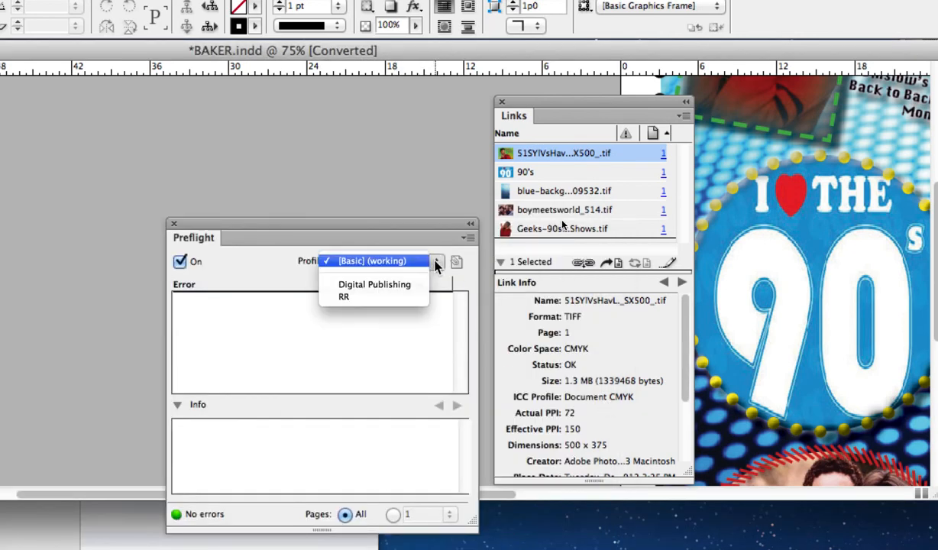
click(353, 299)
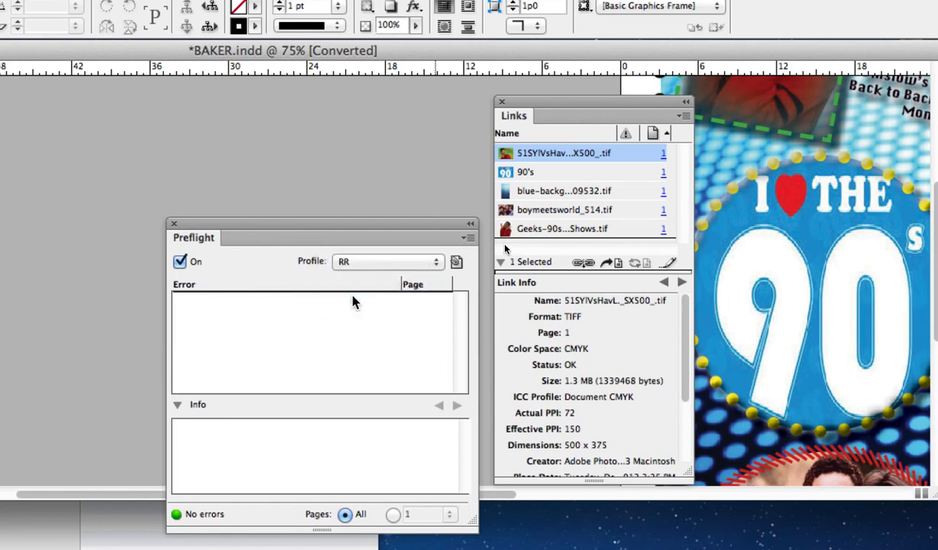
click(466, 238)
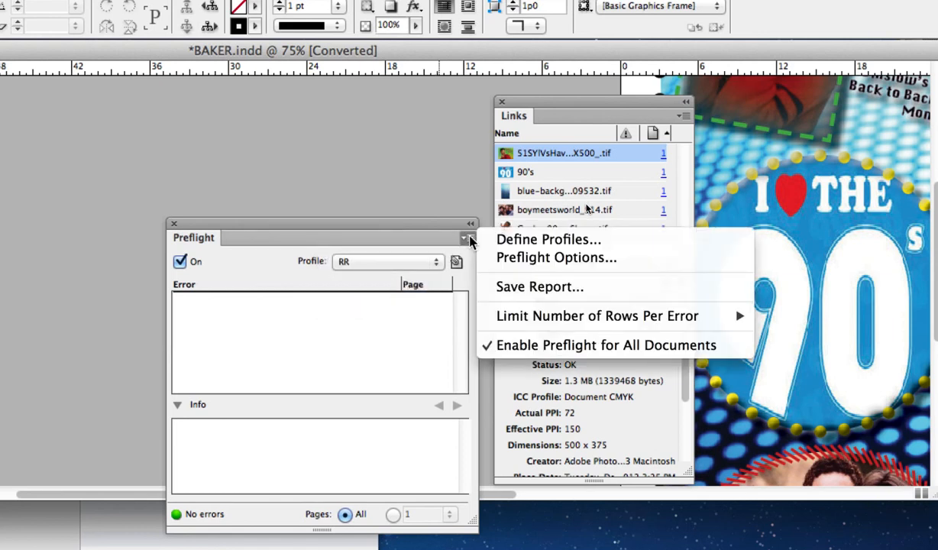
click(504, 258)
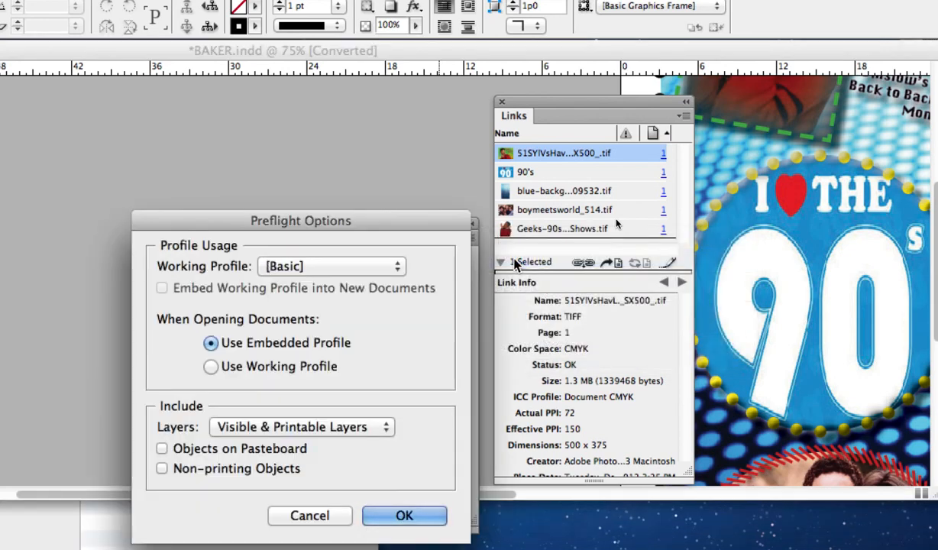
click(310, 517)
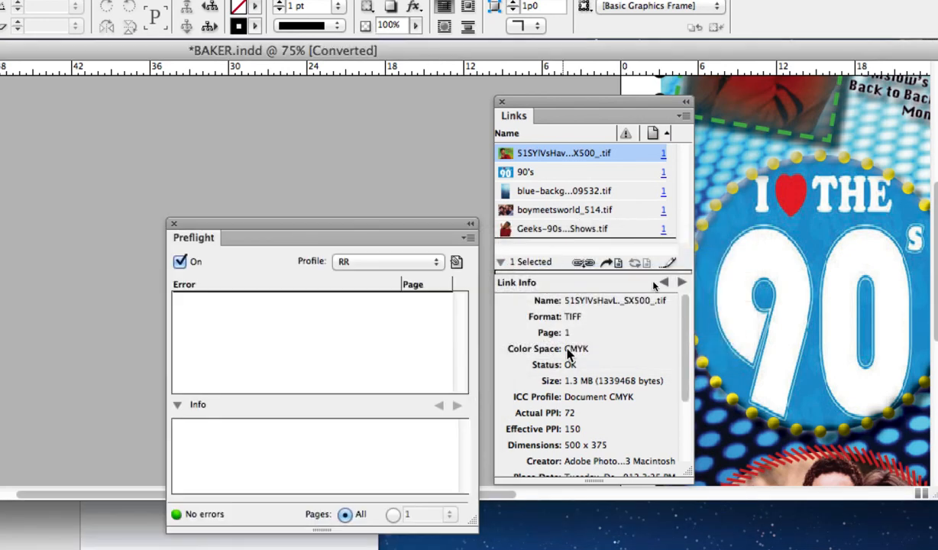
Reopen the preflight profile definitions and enable Cyan, Magenta or Yellow Plates Not Allowed in the RR profile.
click(466, 238)
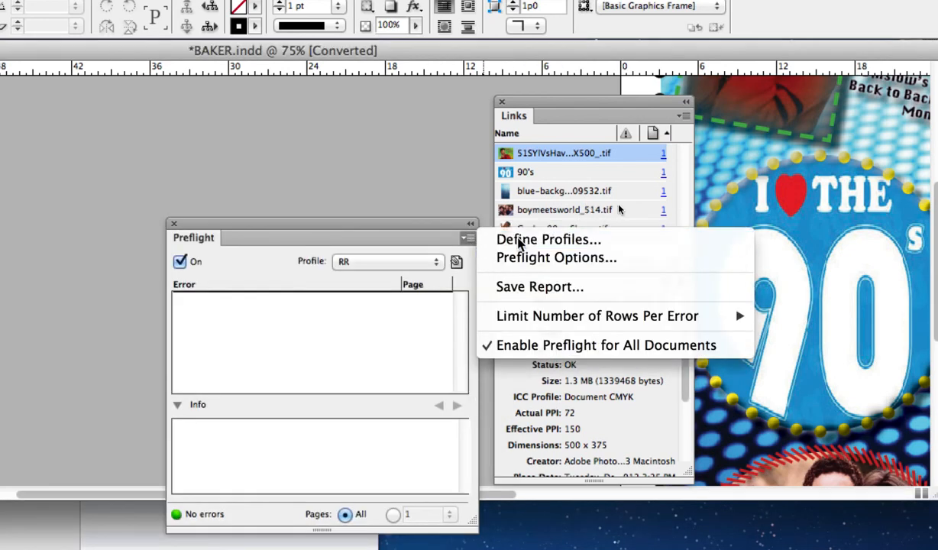
click(518, 240)
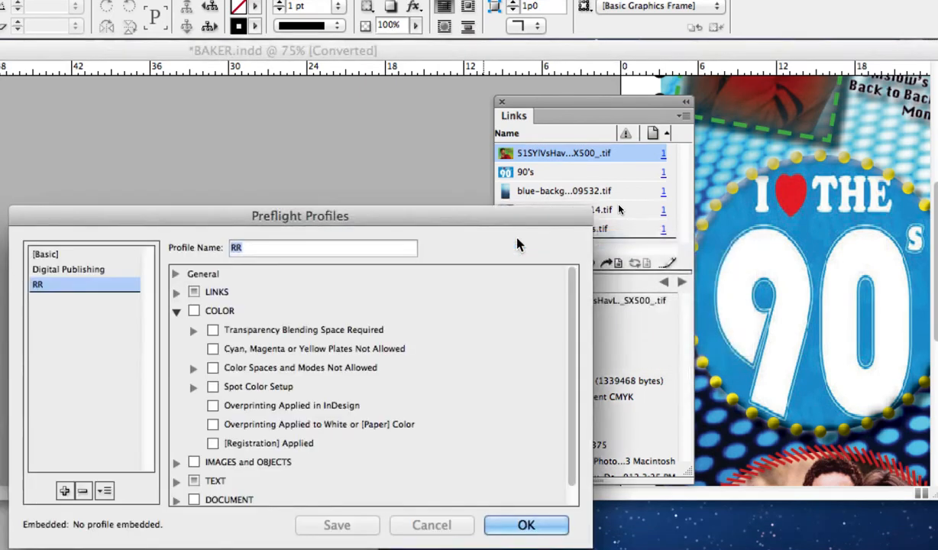
click(212, 350)
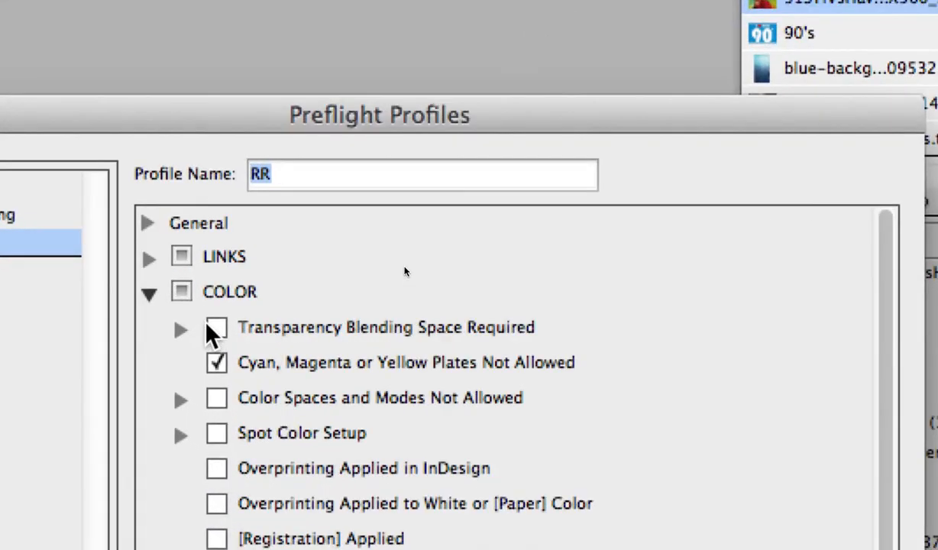
Examine the Spot Color Setup and Color Spaces and Modes Not Allowed options, briefly toggling the latter on and off.
click(181, 435)
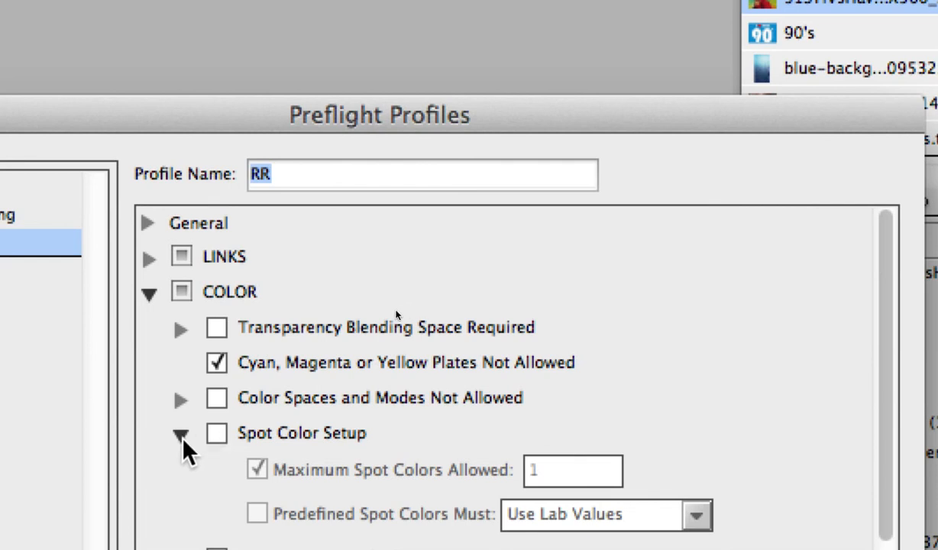
click(181, 400)
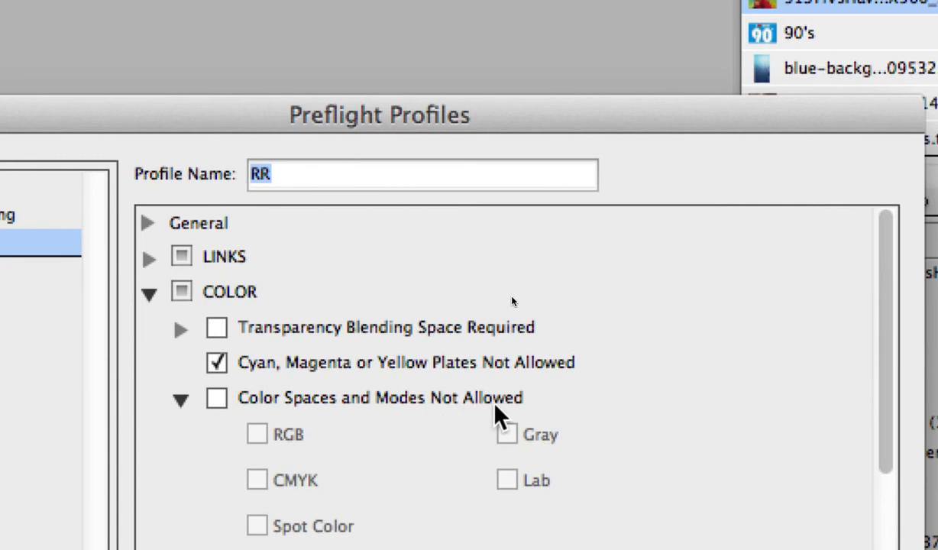
click(216, 398)
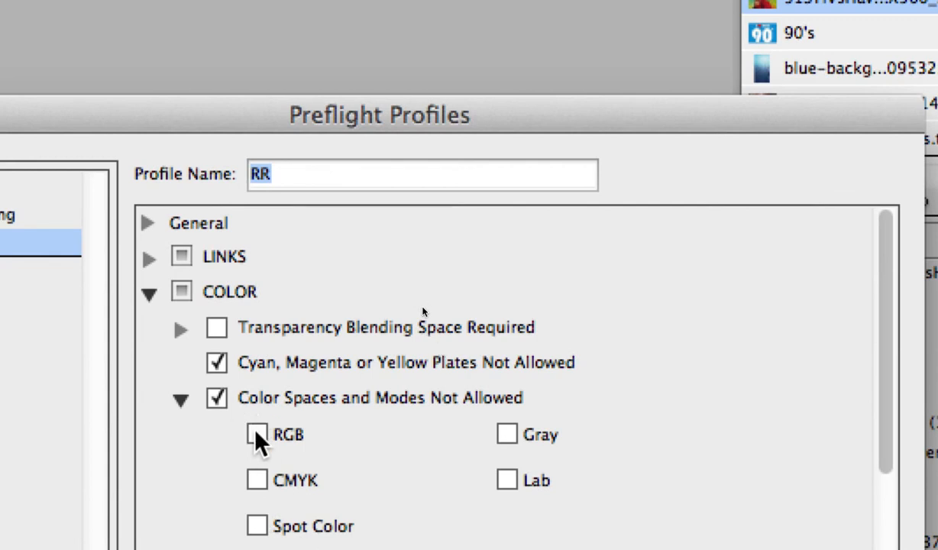
click(219, 401)
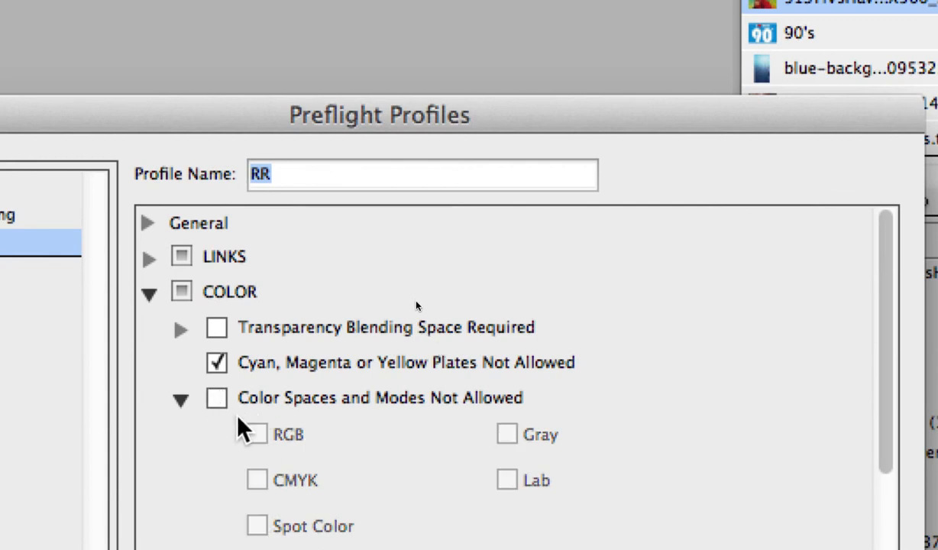
click(181, 400)
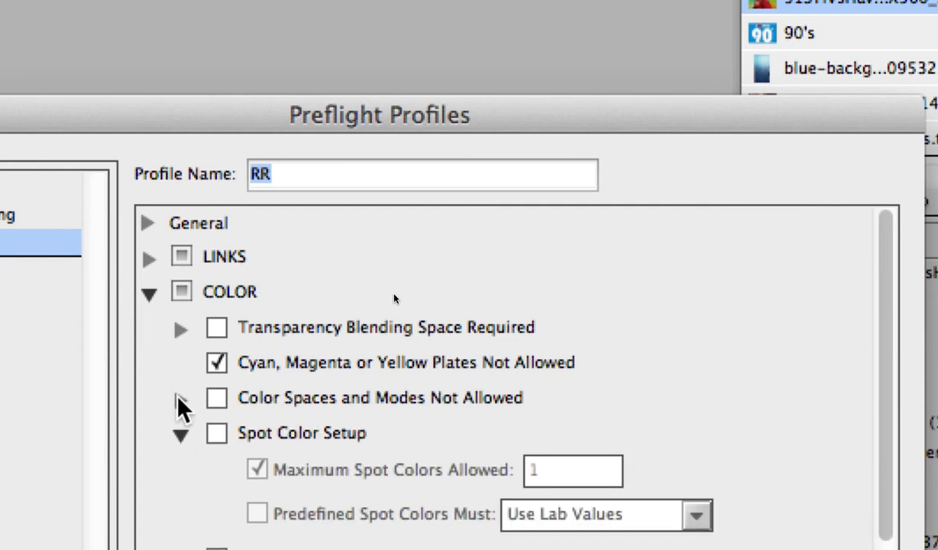
click(180, 434)
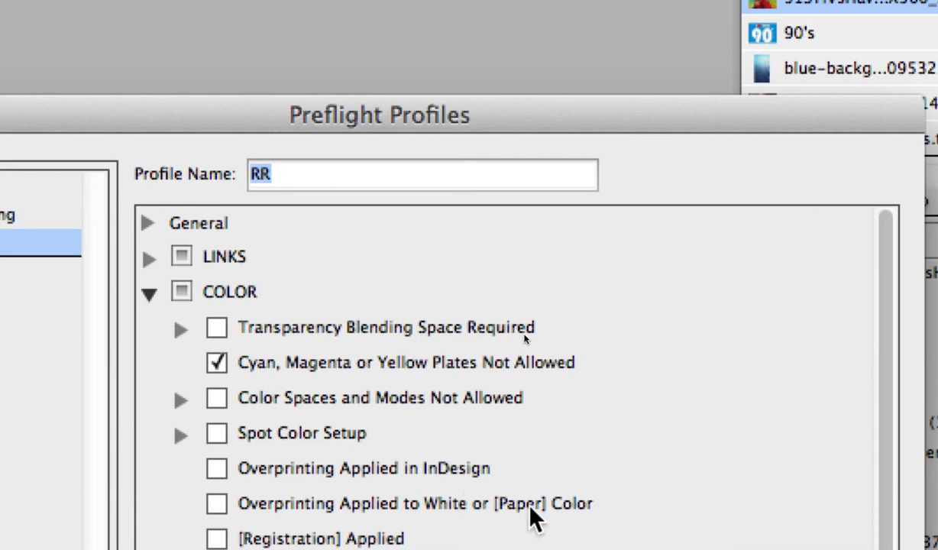
Examine the IMAGES and OBJECTS checks of the RR profile, including the Image Resolution limits.
scroll(888, 408, down, 1)
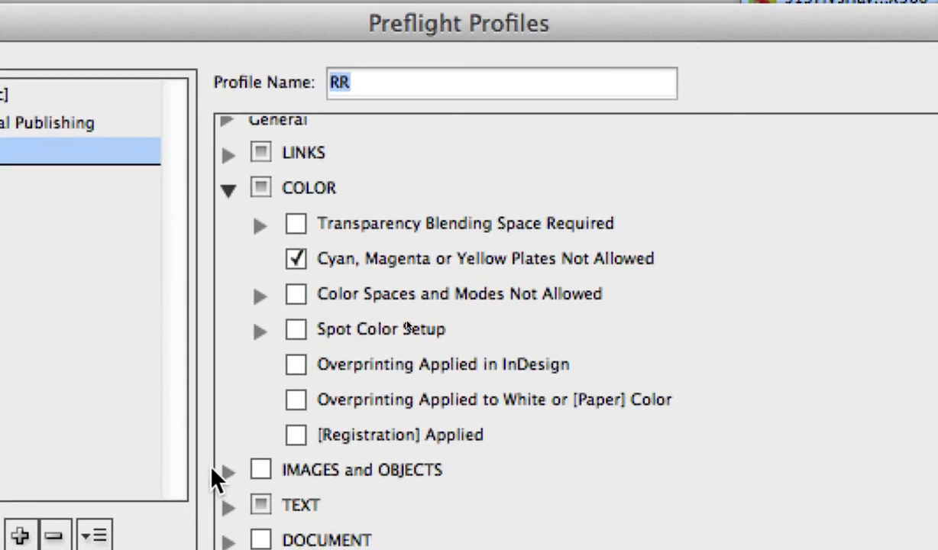
click(229, 472)
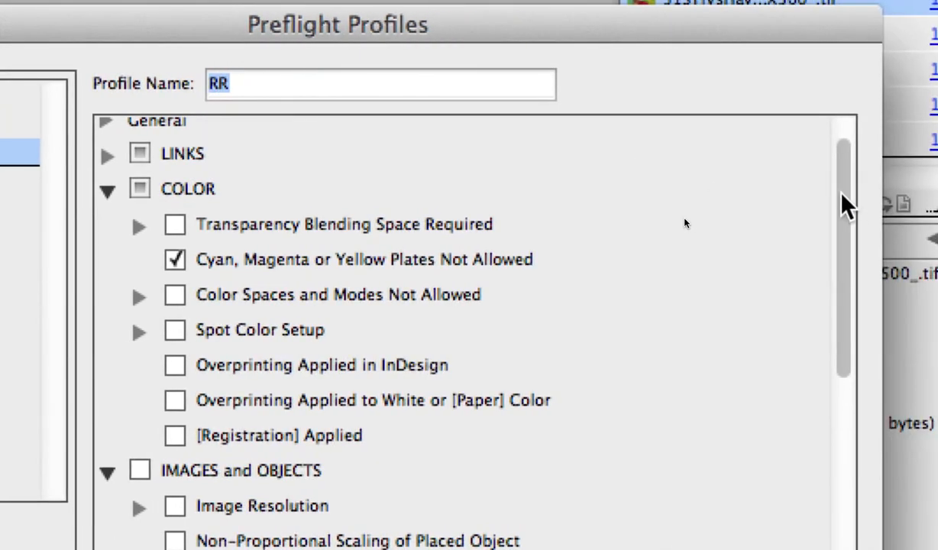
drag(841, 203, 806, 319)
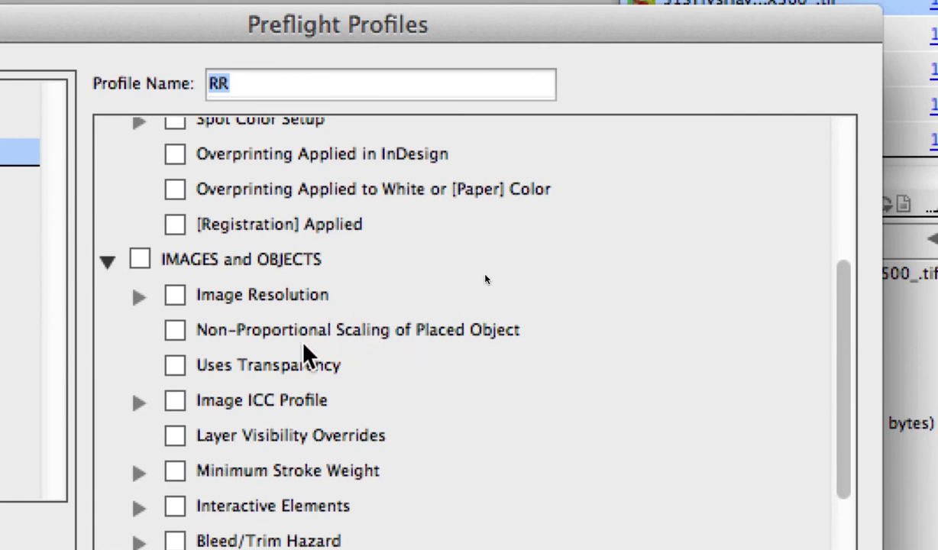
click(139, 297)
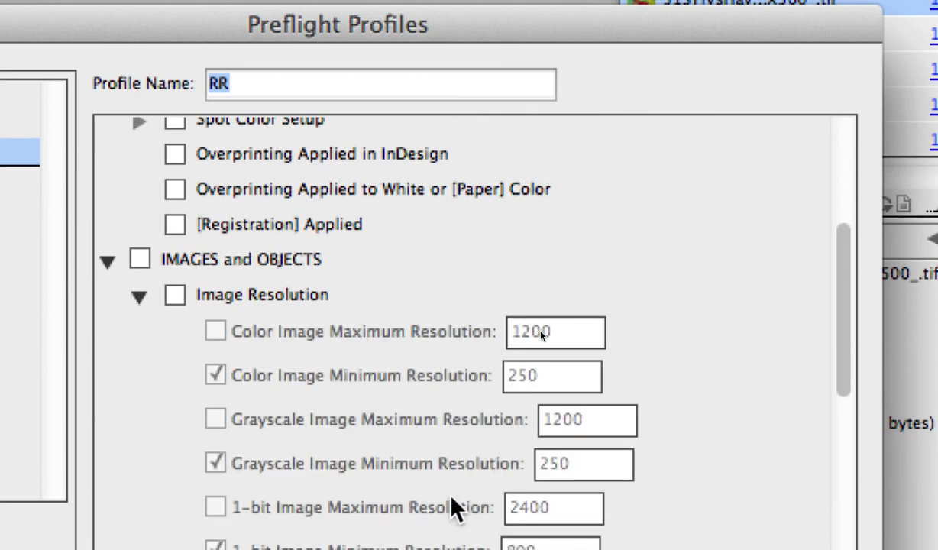
drag(850, 305, 849, 363)
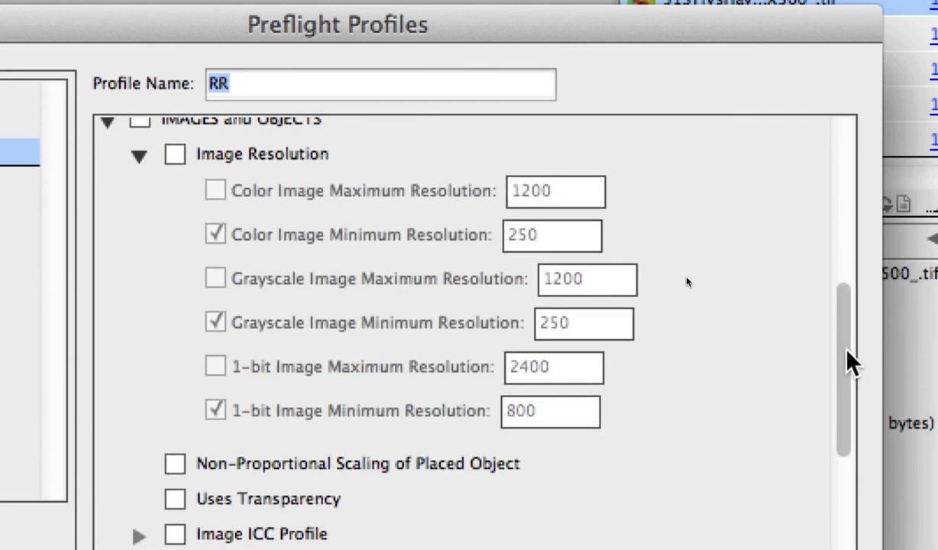
mouse_move(849, 363)
mouse_down()
mouse_move(850, 388)
mouse_move(846, 280)
mouse_up()
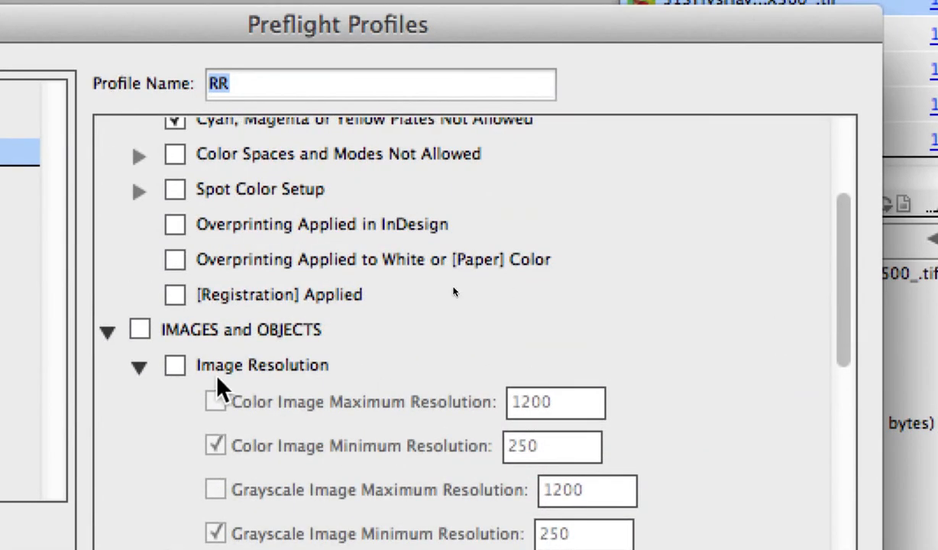
click(138, 368)
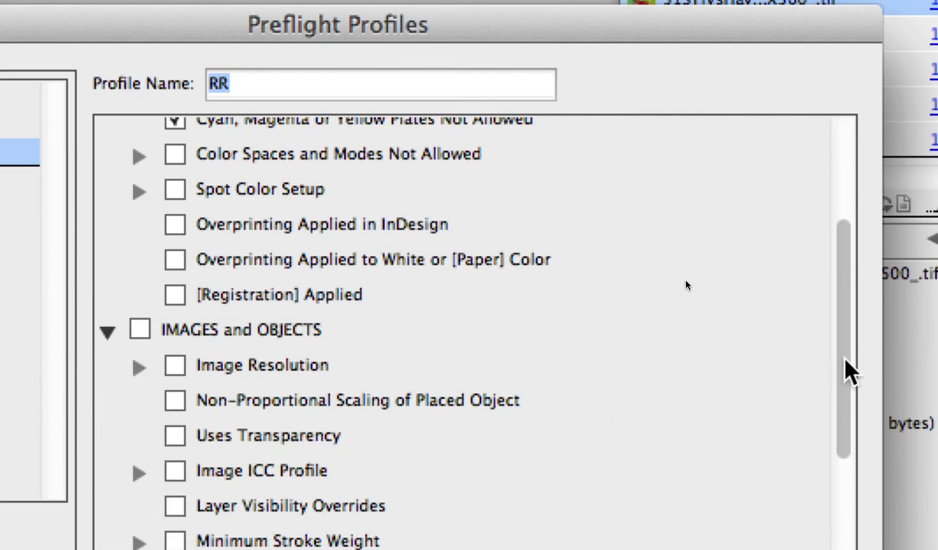
drag(845, 373, 849, 425)
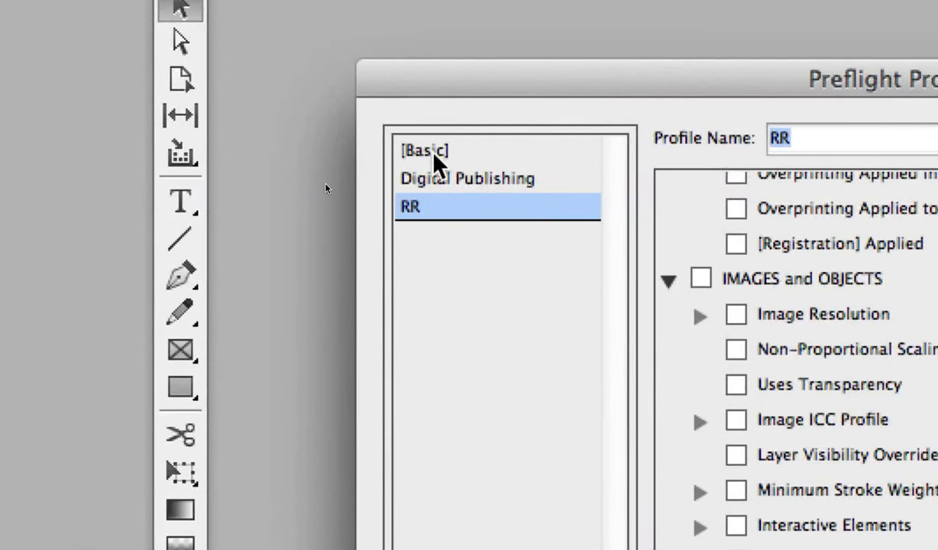
View the [Basic] profile's checks and accept the preflight profile definitions.
click(243, 151)
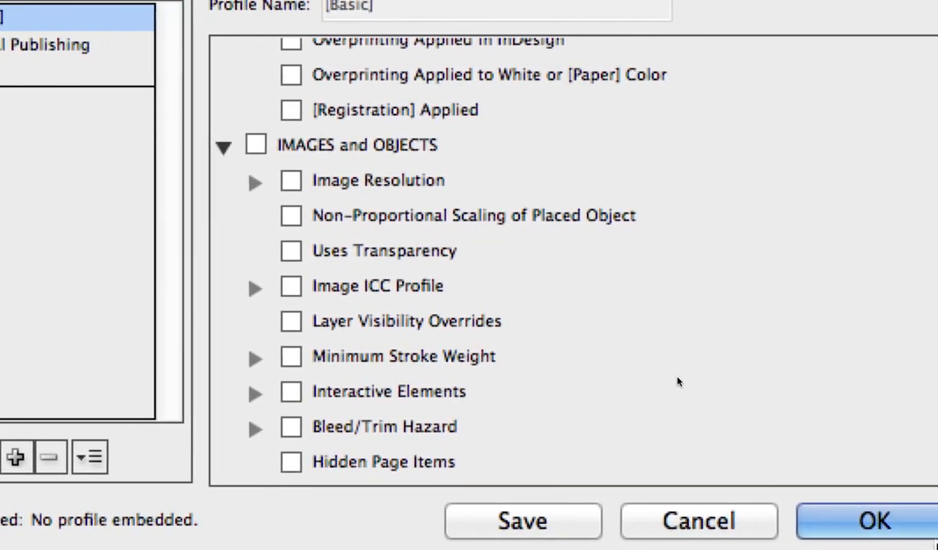
click(890, 527)
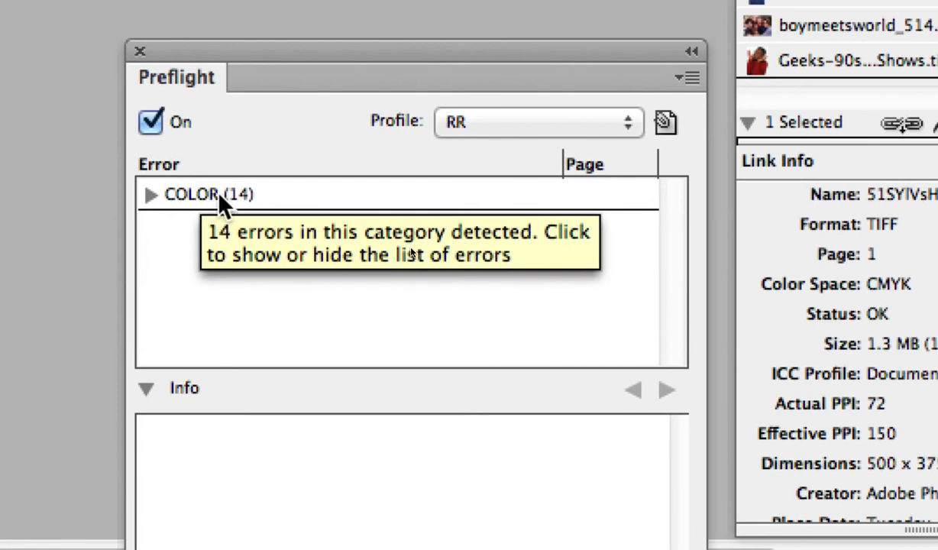
Expand the COLOR errors and read the problem and fix details for a Graphic Frame and blue-background-of-dots-109532.tif.
click(151, 196)
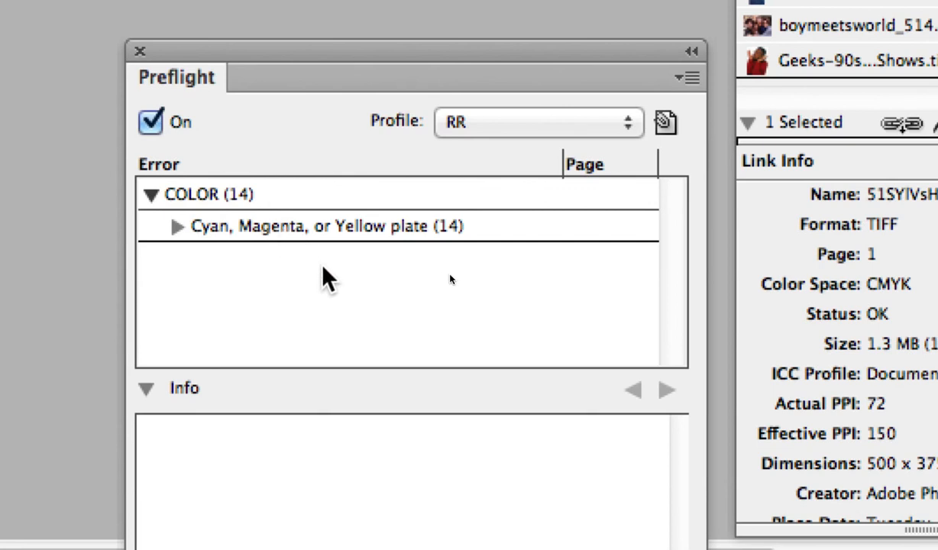
click(246, 229)
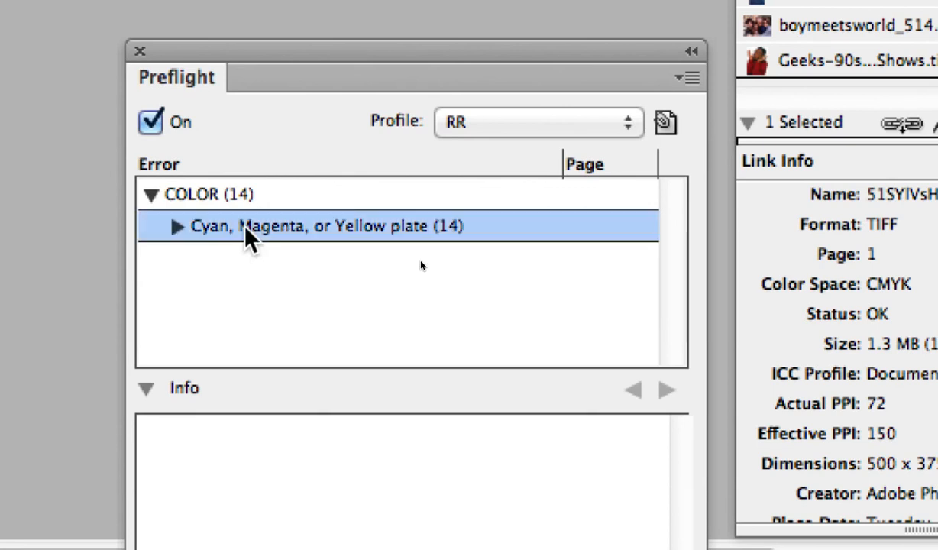
click(177, 226)
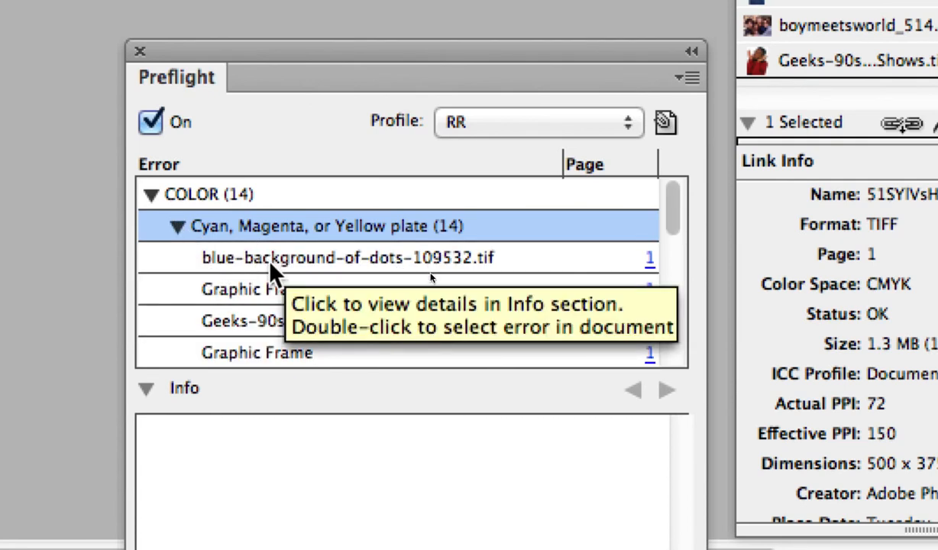
click(270, 286)
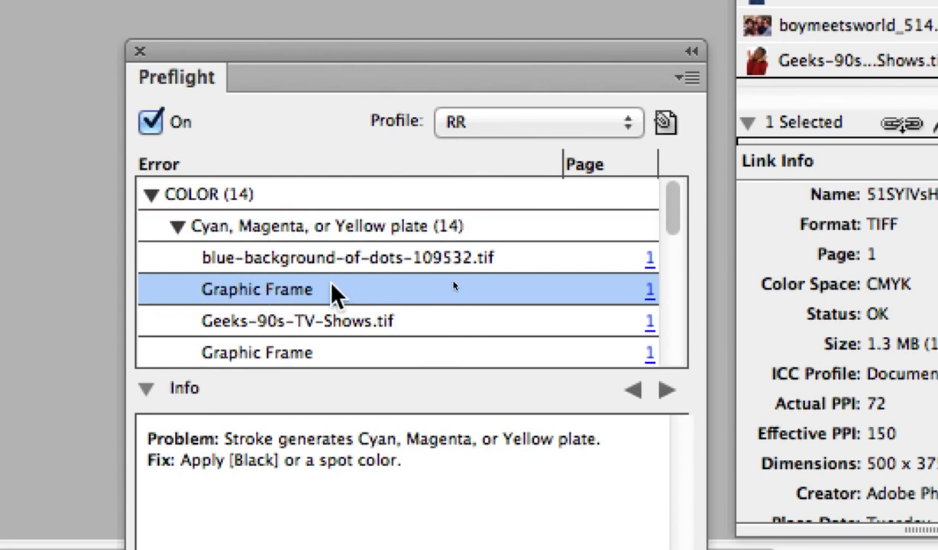
click(295, 258)
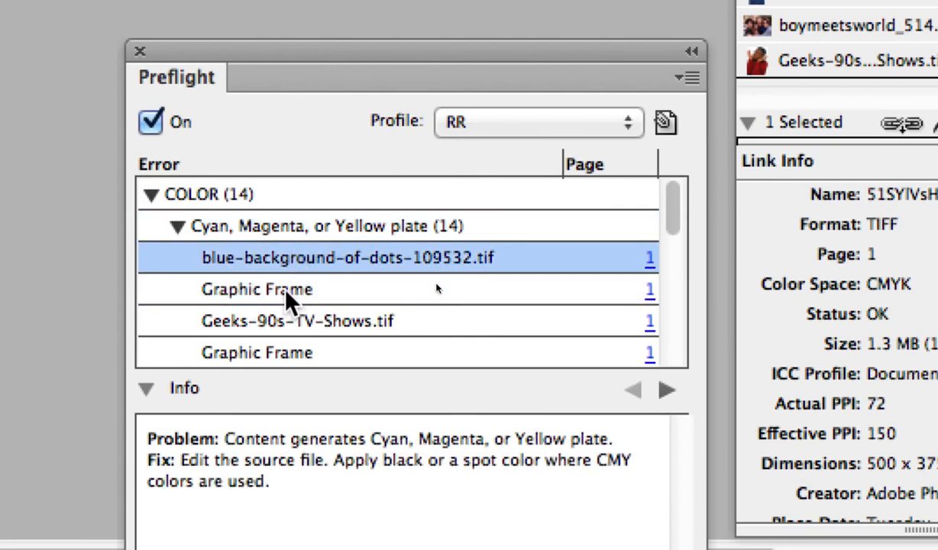
Read the problem and fix details for the Graphic Frame and Geeks-90s-TV-Shows.tif color errors, collapsing and re-expanding the Info section.
click(285, 291)
click(275, 323)
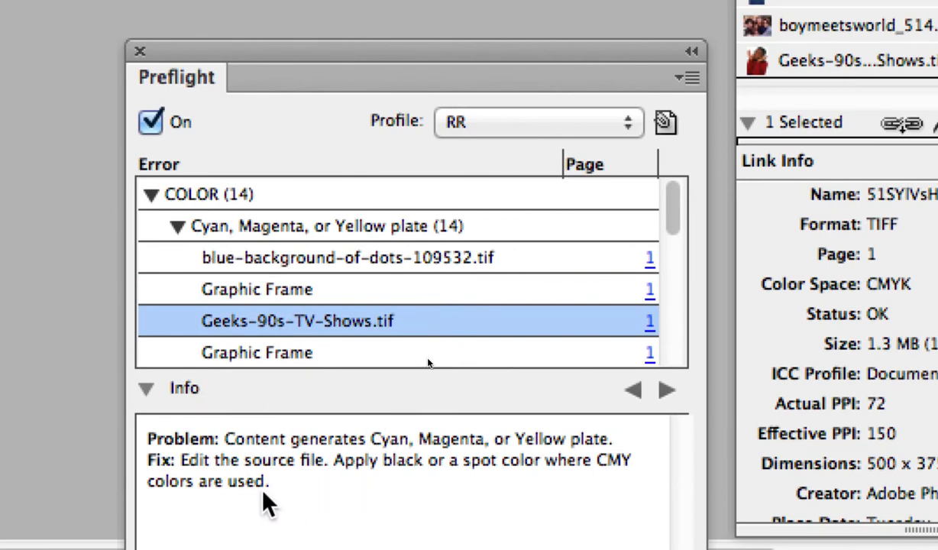
click(146, 393)
click(146, 393)
click(147, 393)
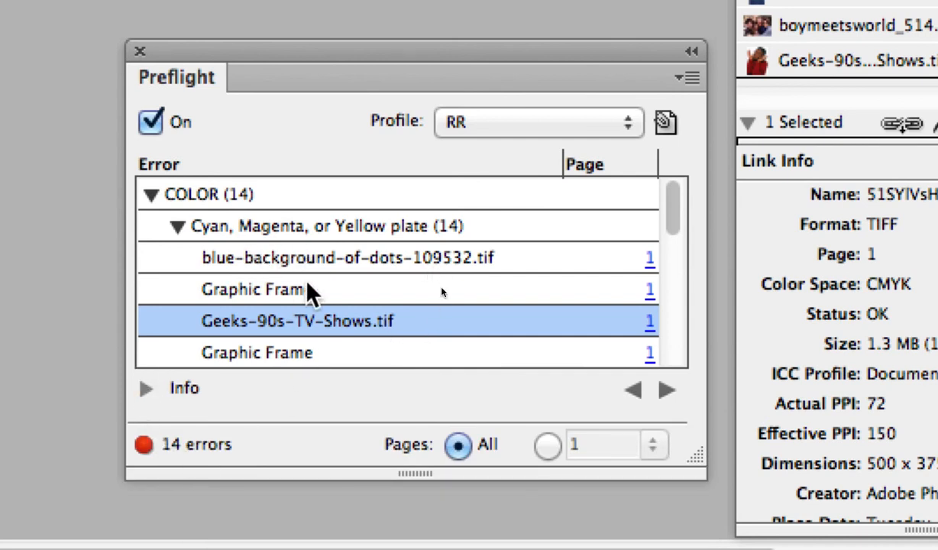
click(146, 390)
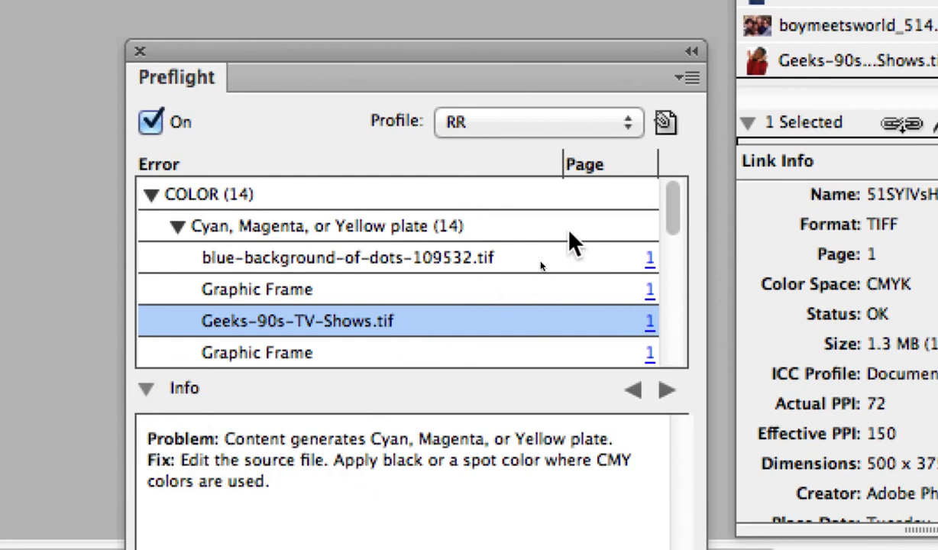
Move the Preflight panel and close it.
drag(482, 69, 478, 20)
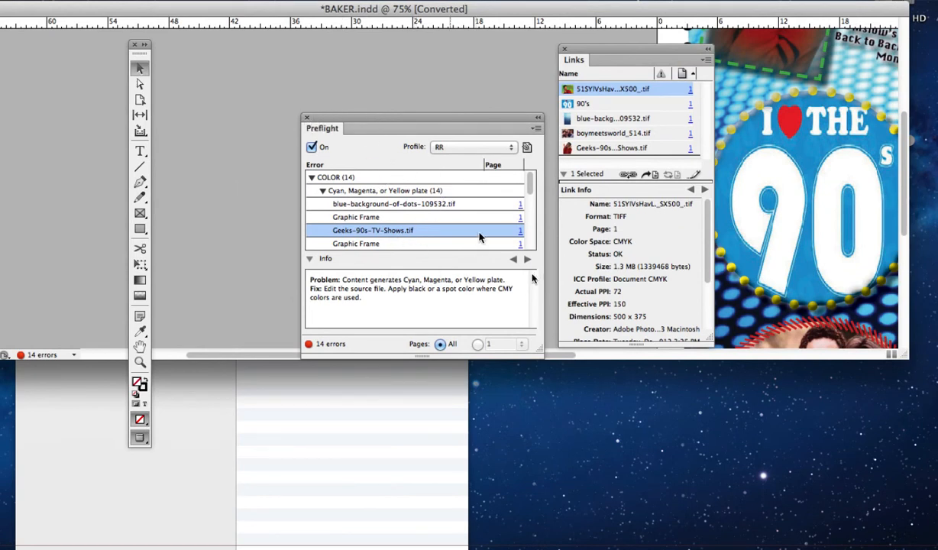
click(307, 119)
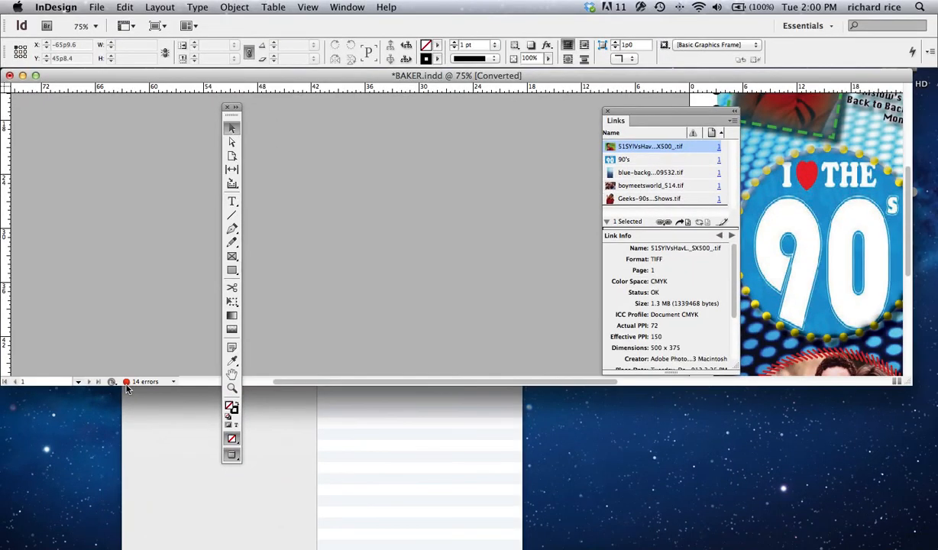
Open the list of file commands for the BAKER.indd document.
click(98, 7)
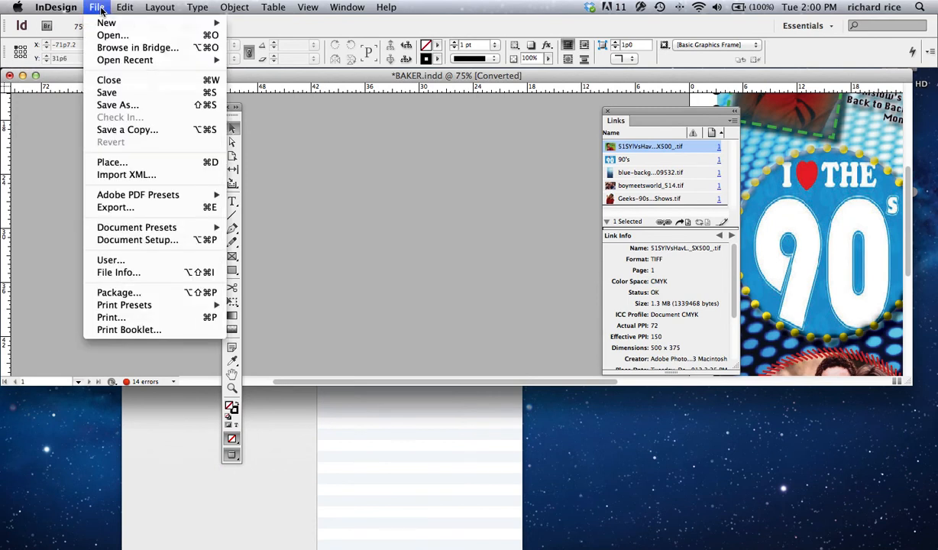